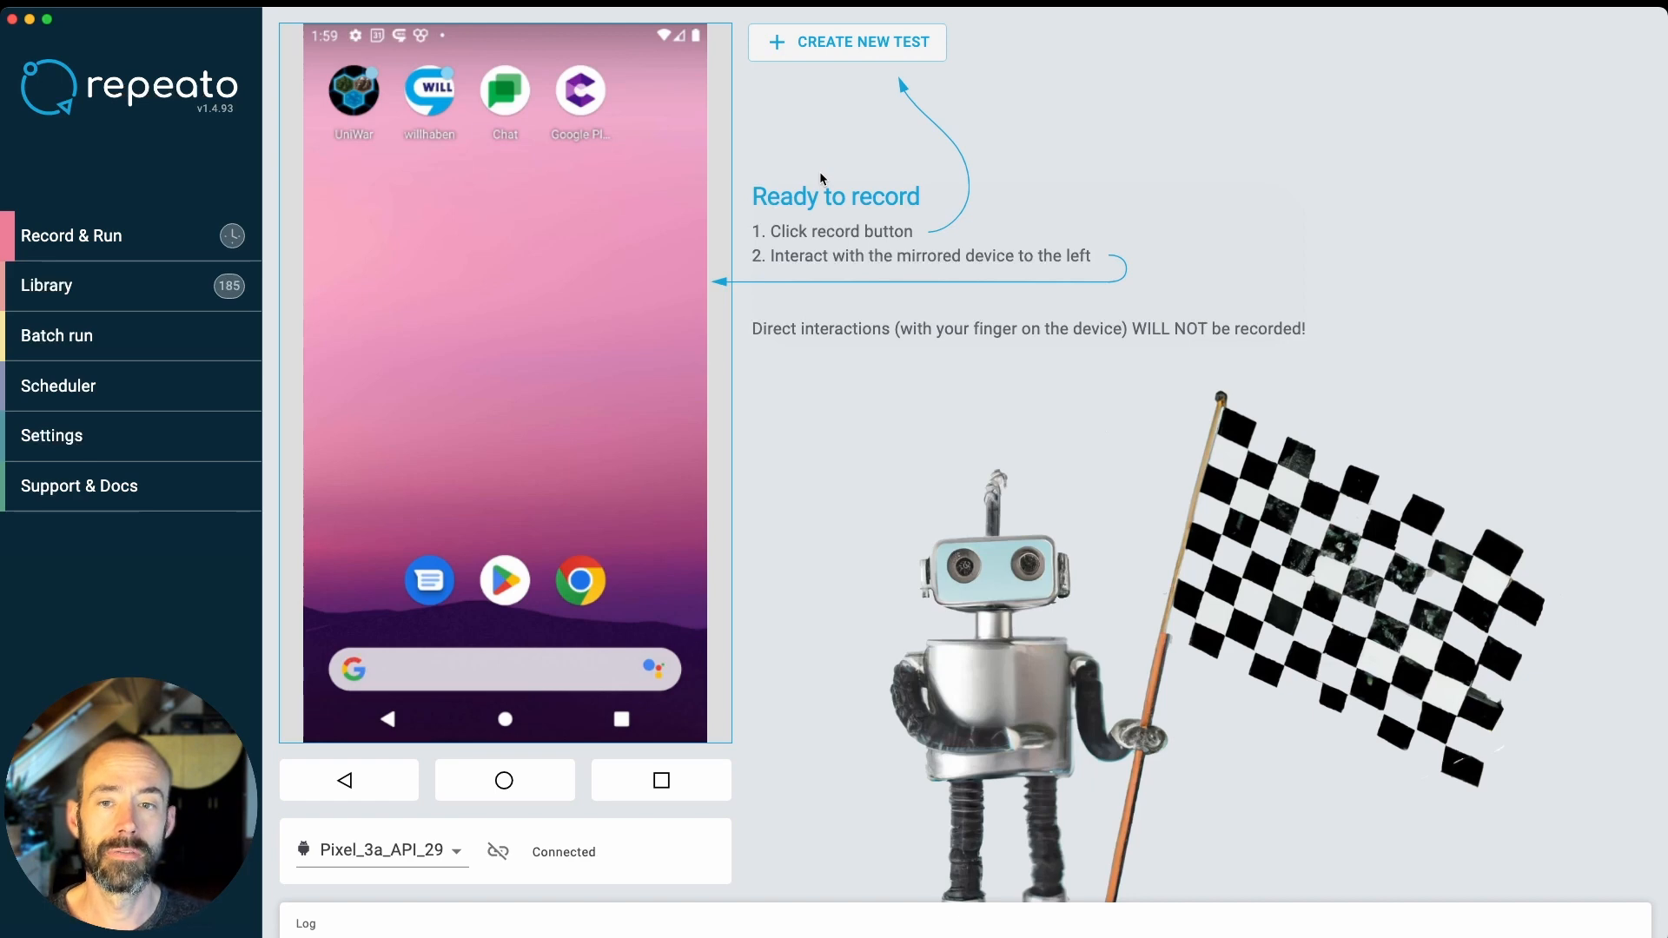
# - Launch the Chat app on the mirrored Pixel_3a_API_29 device and open the Testing space conversation from the spaces list
pyautogui.click(509, 96)
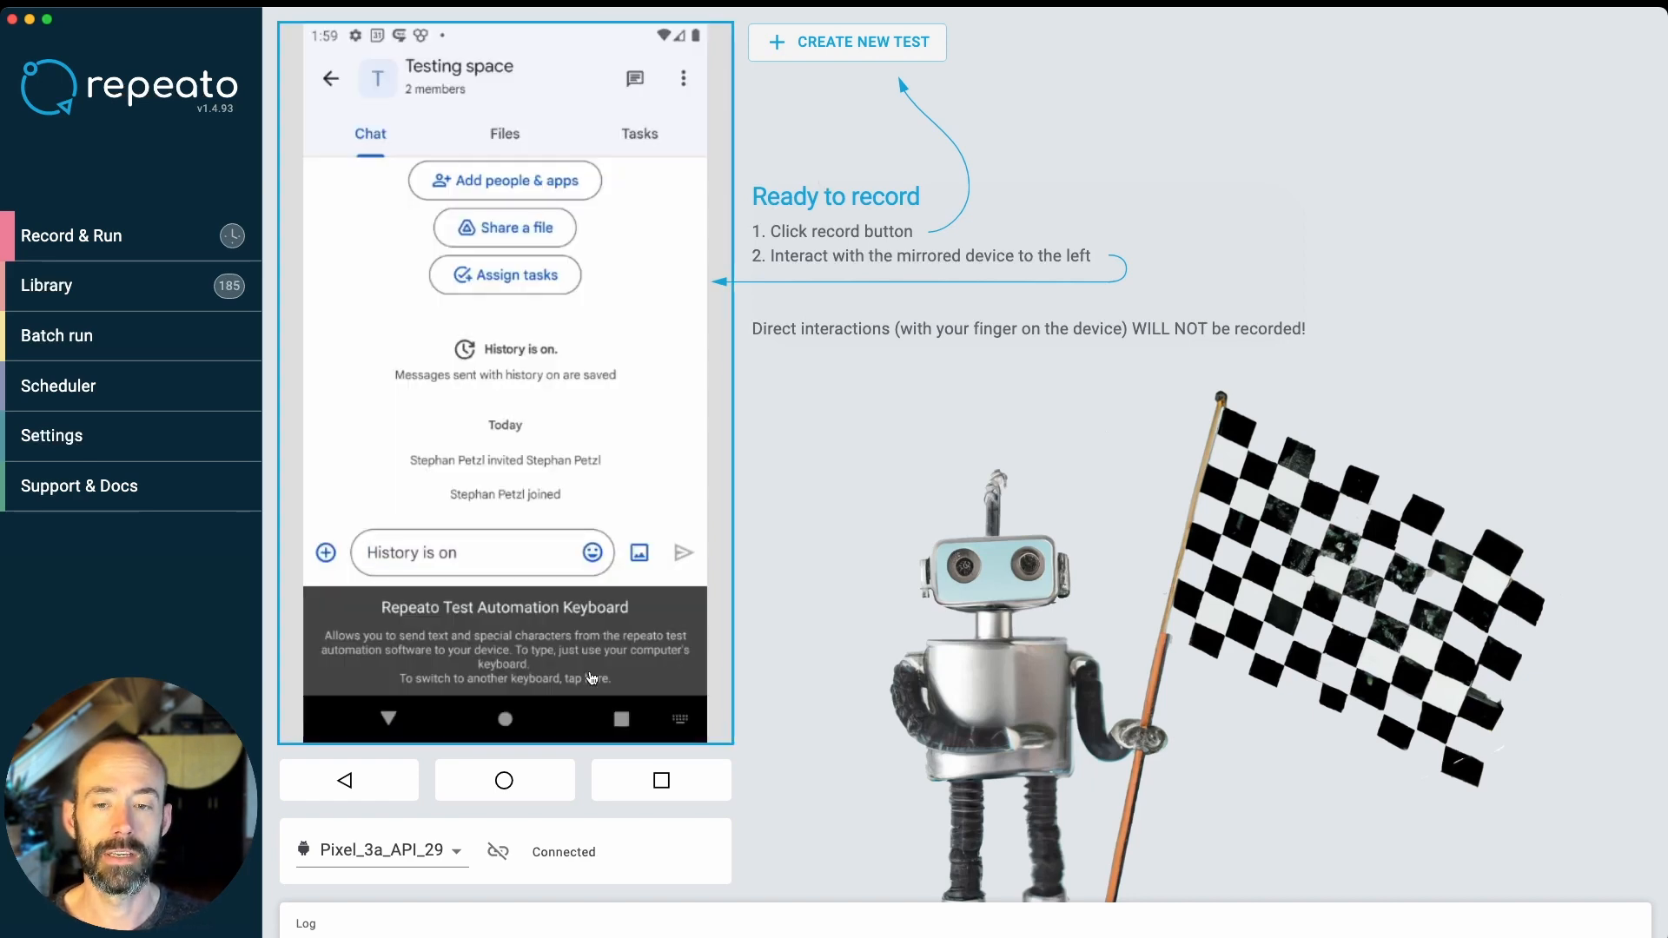
pyautogui.click(390, 721)
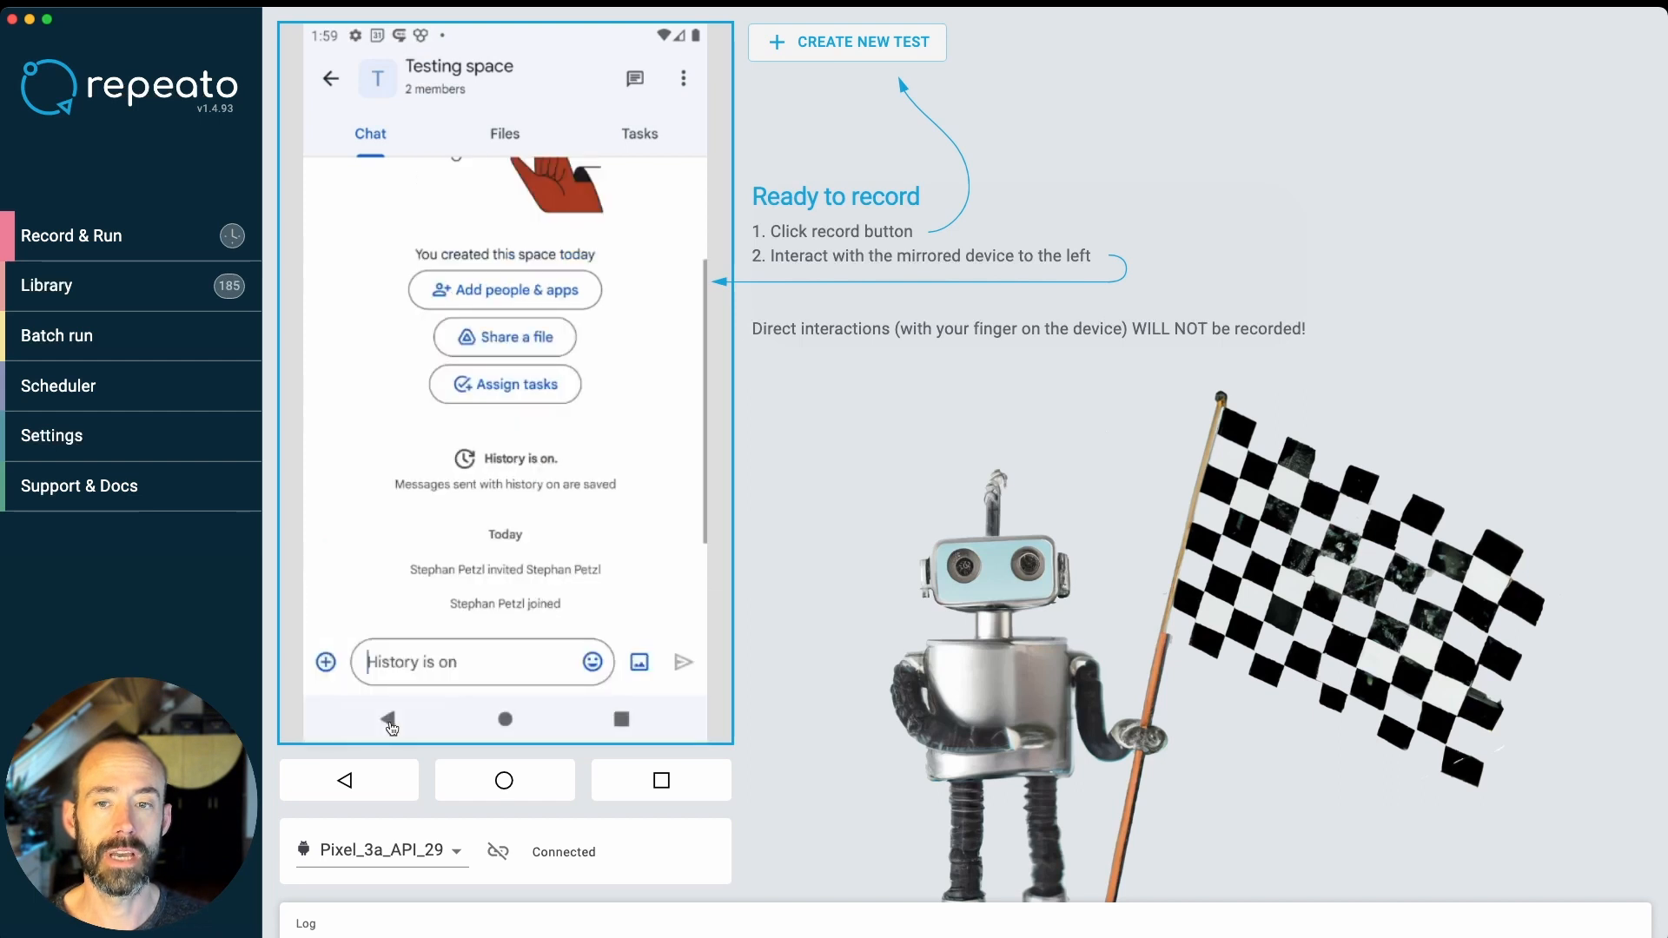
pyautogui.click(330, 79)
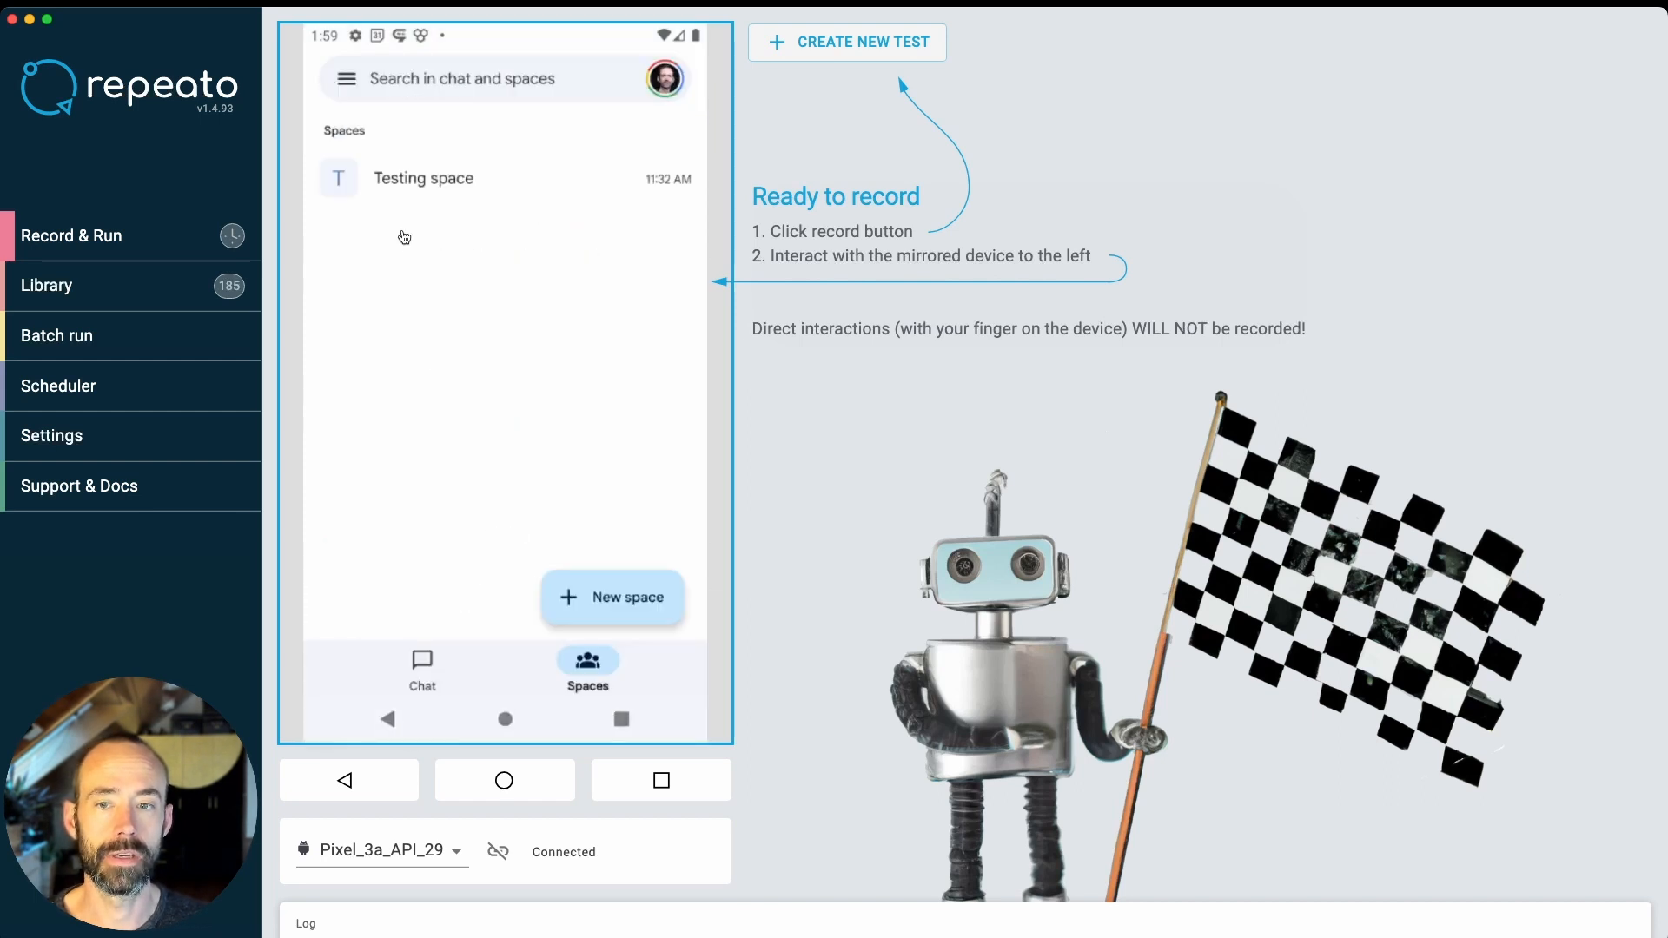
pyautogui.click(453, 182)
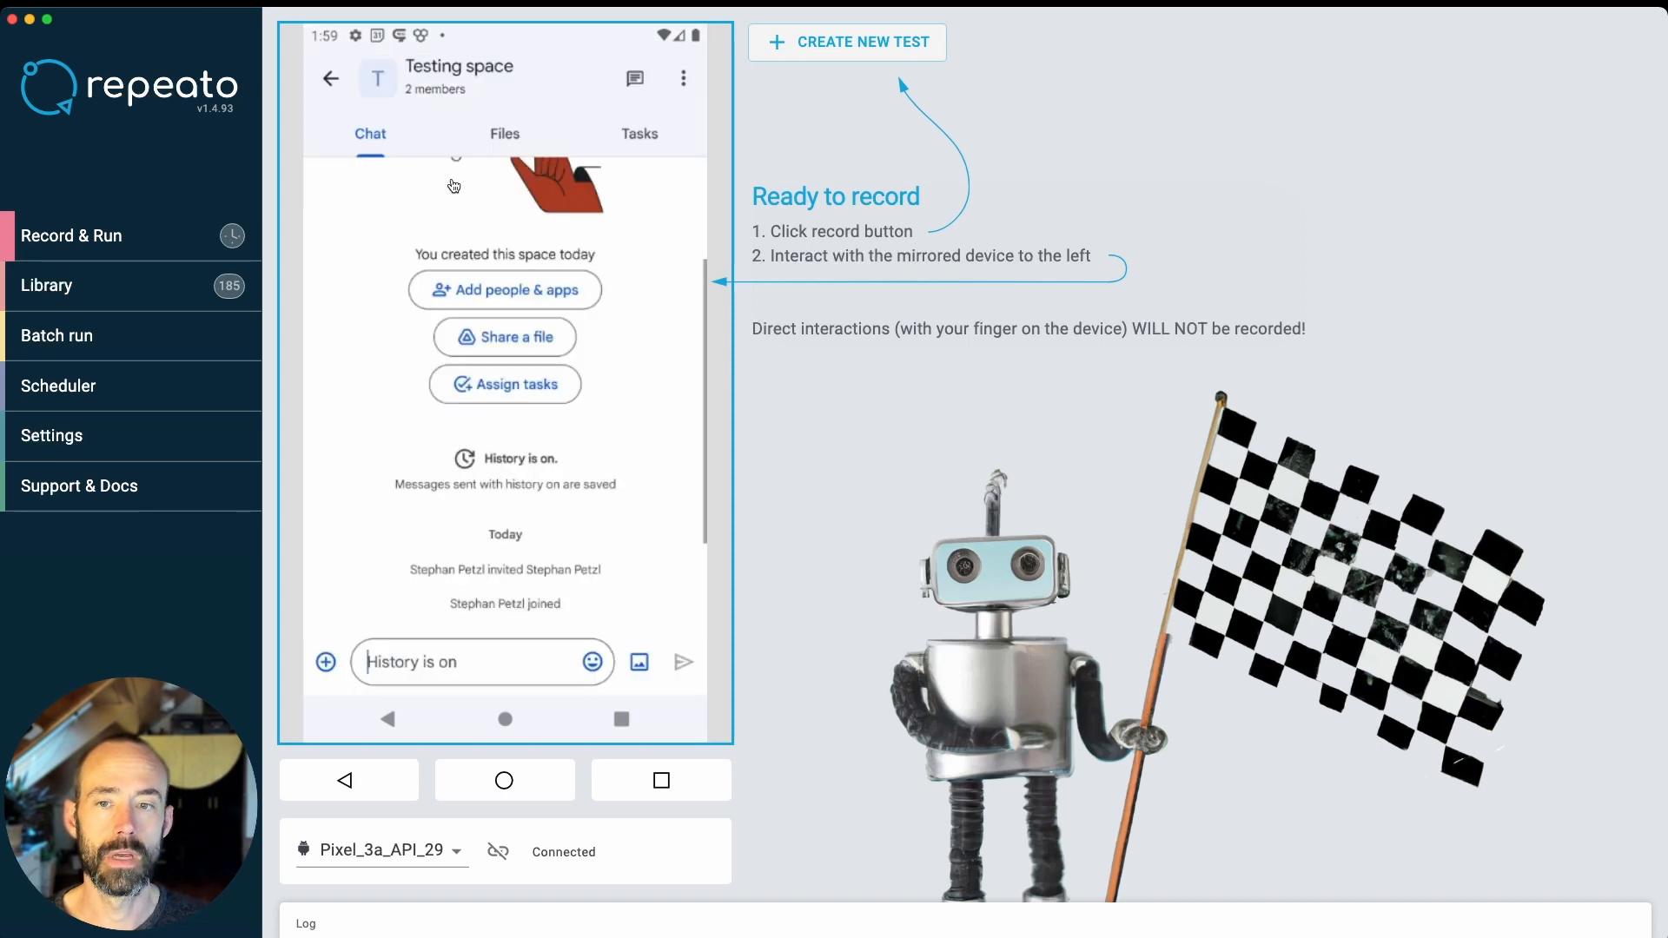
# - View the Testing space on Pixel_3a_API_30, and return the mirrored device to Pixel_3a_API_29
pyautogui.click(413, 850)
pyautogui.click(410, 866)
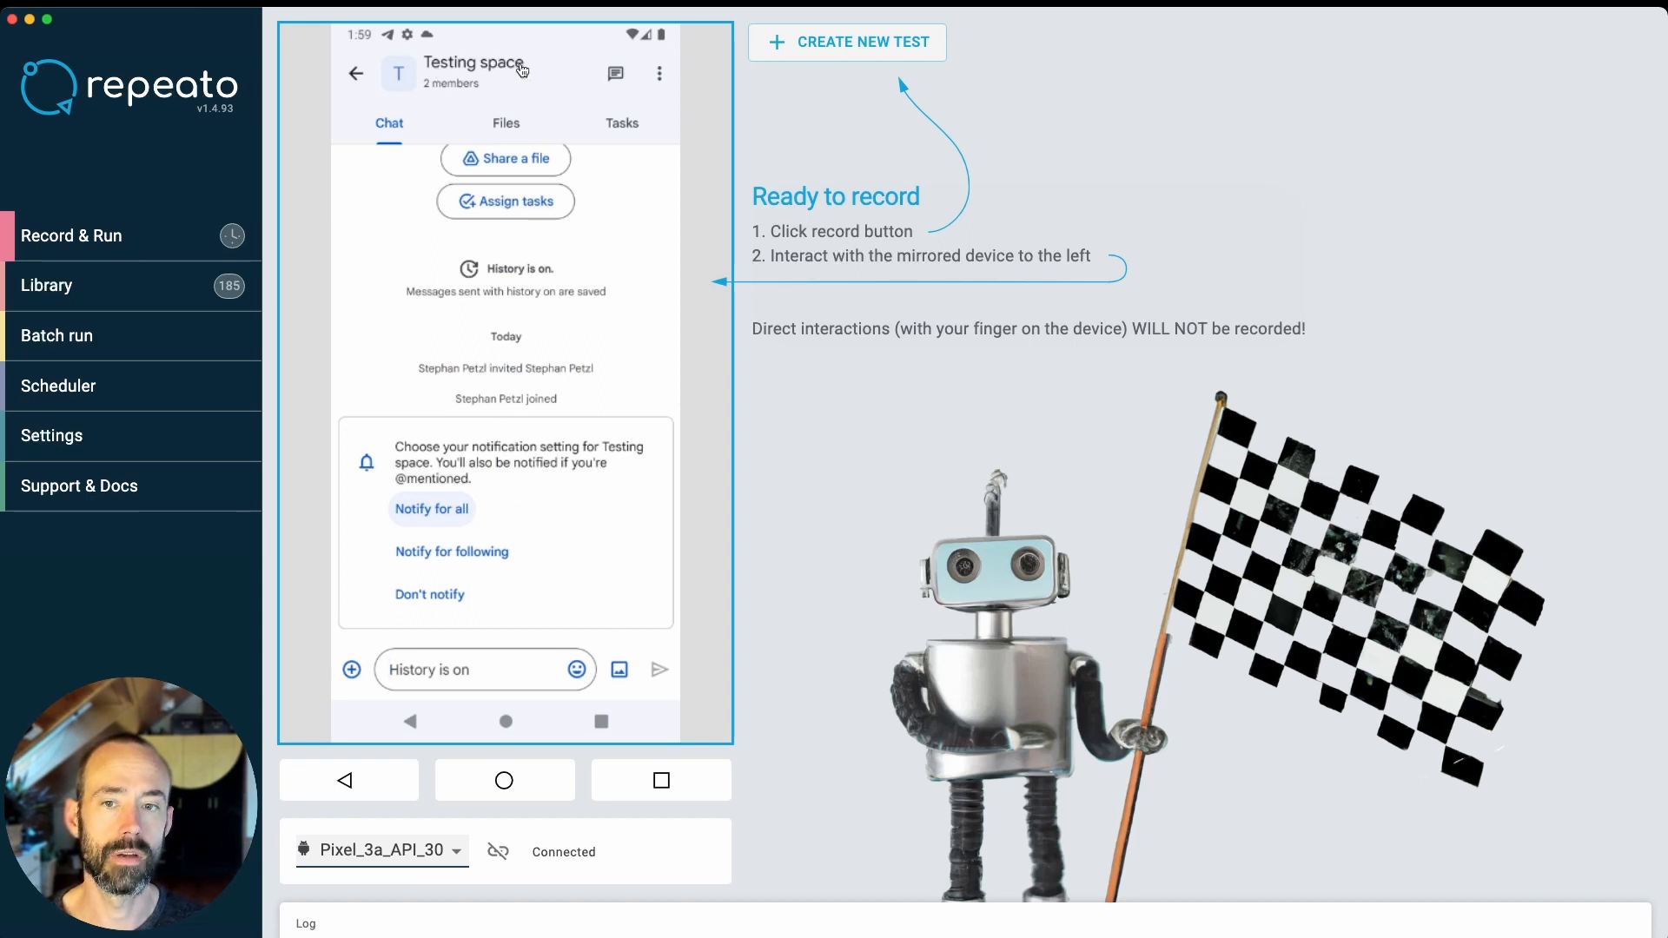
pyautogui.click(387, 852)
pyautogui.click(399, 815)
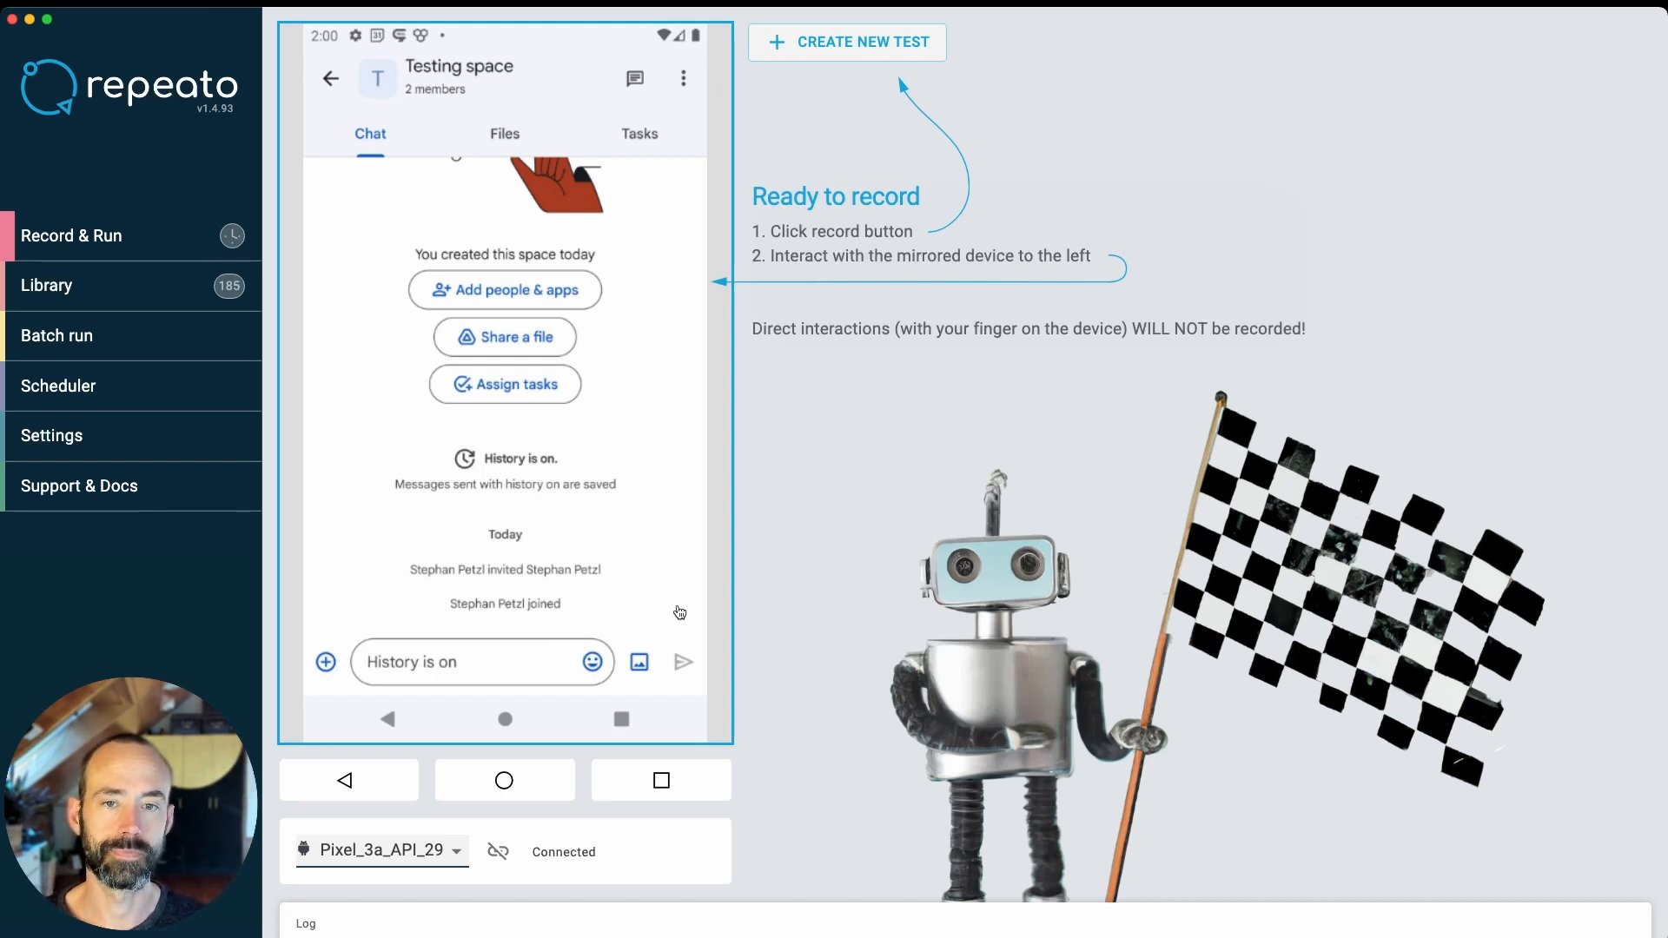
# - Create a new test and record sending the message "Hey there!" in the Testing space
pyautogui.click(853, 55)
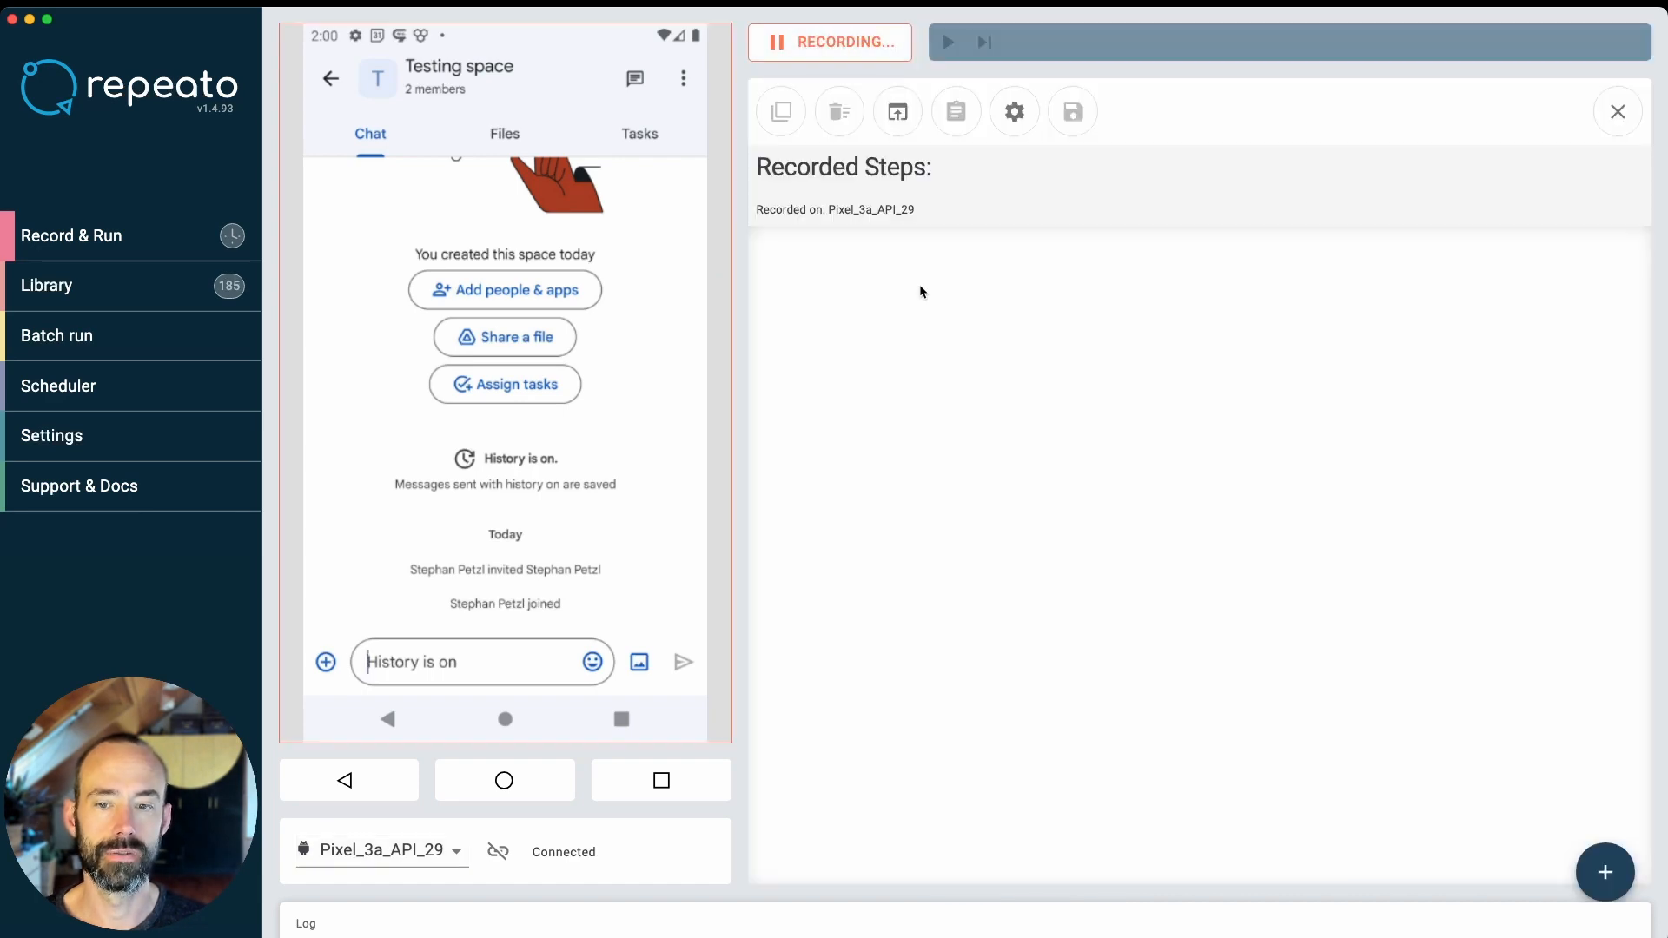
pyautogui.click(407, 681)
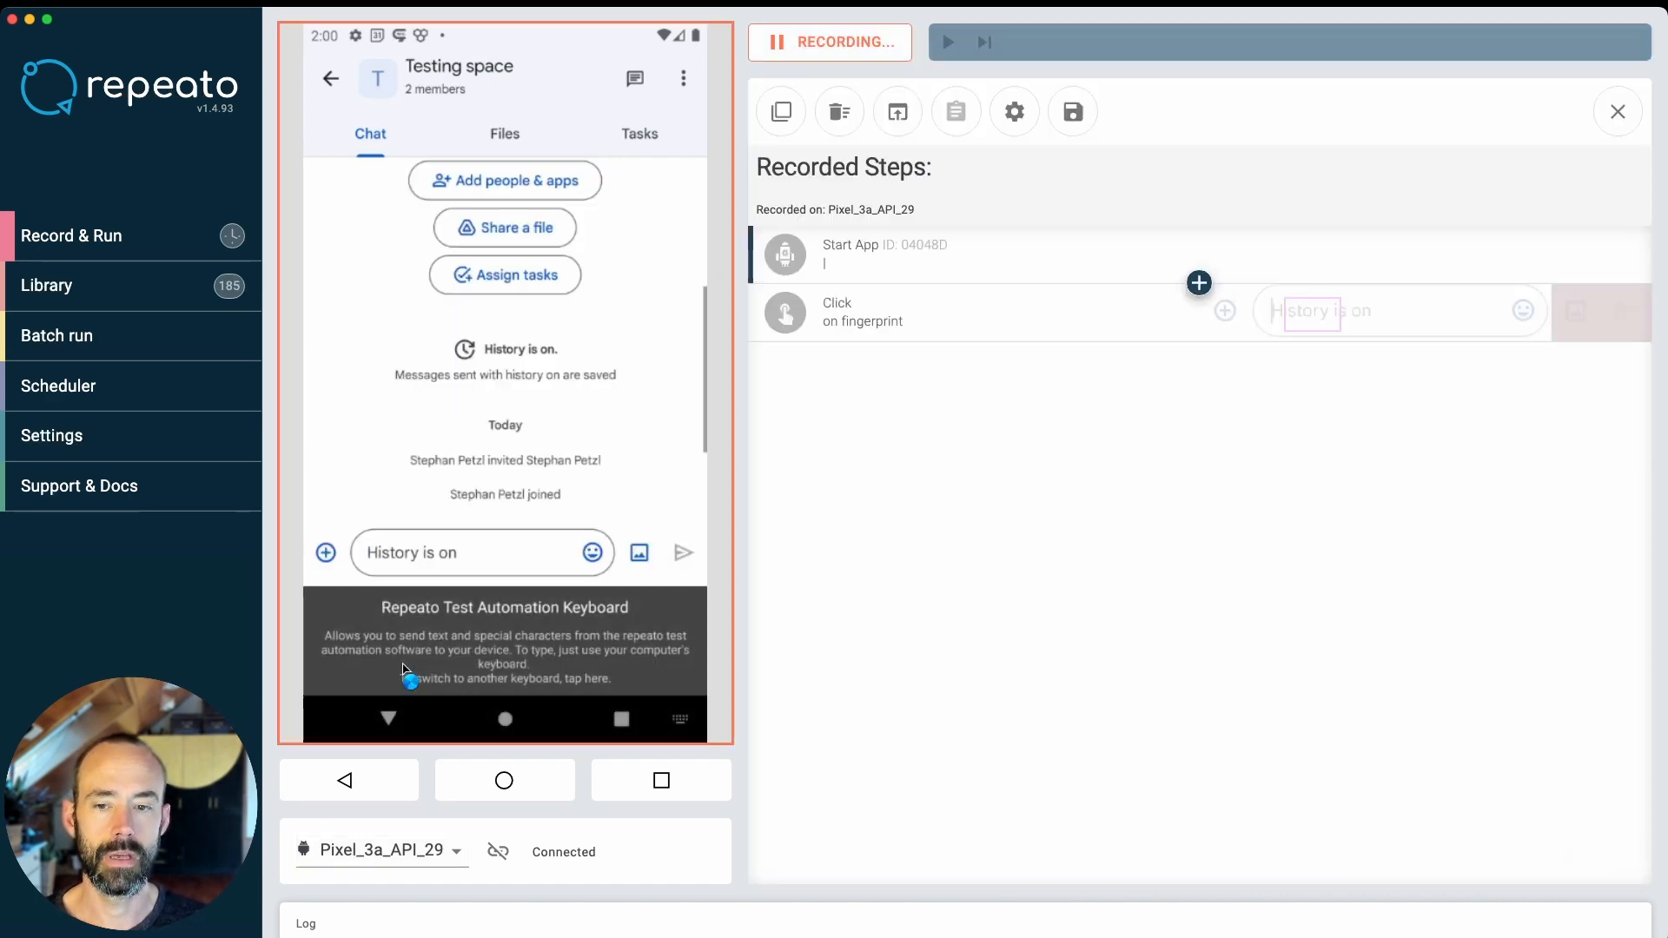
pyautogui.write('Hey')
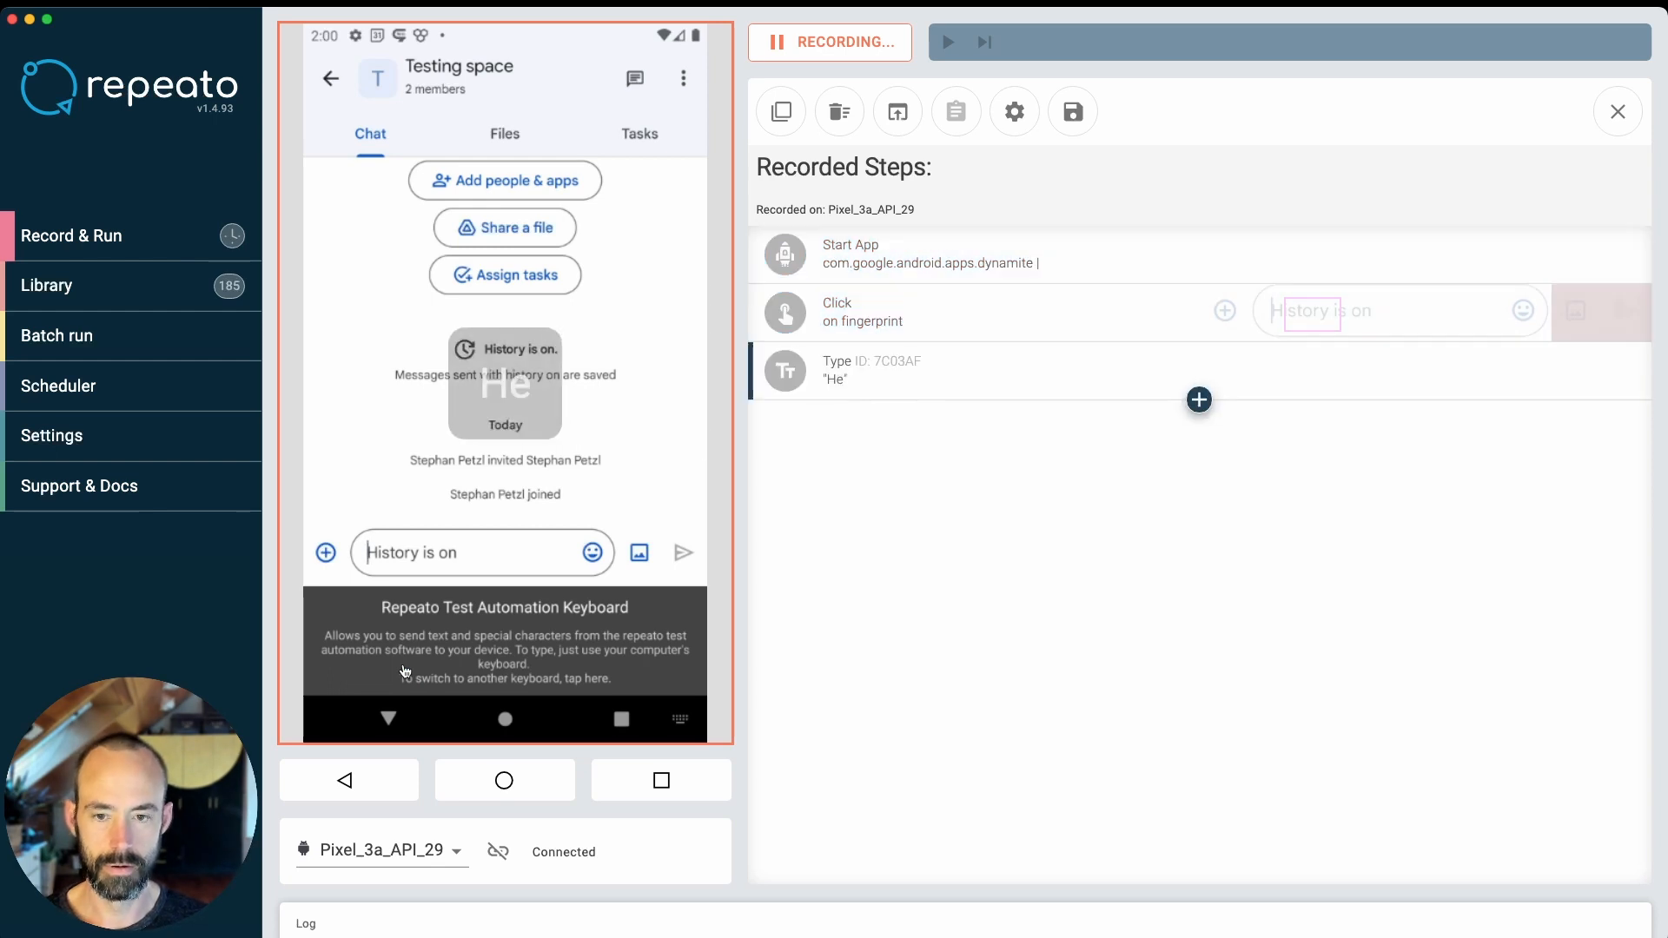
pyautogui.write(' there!')
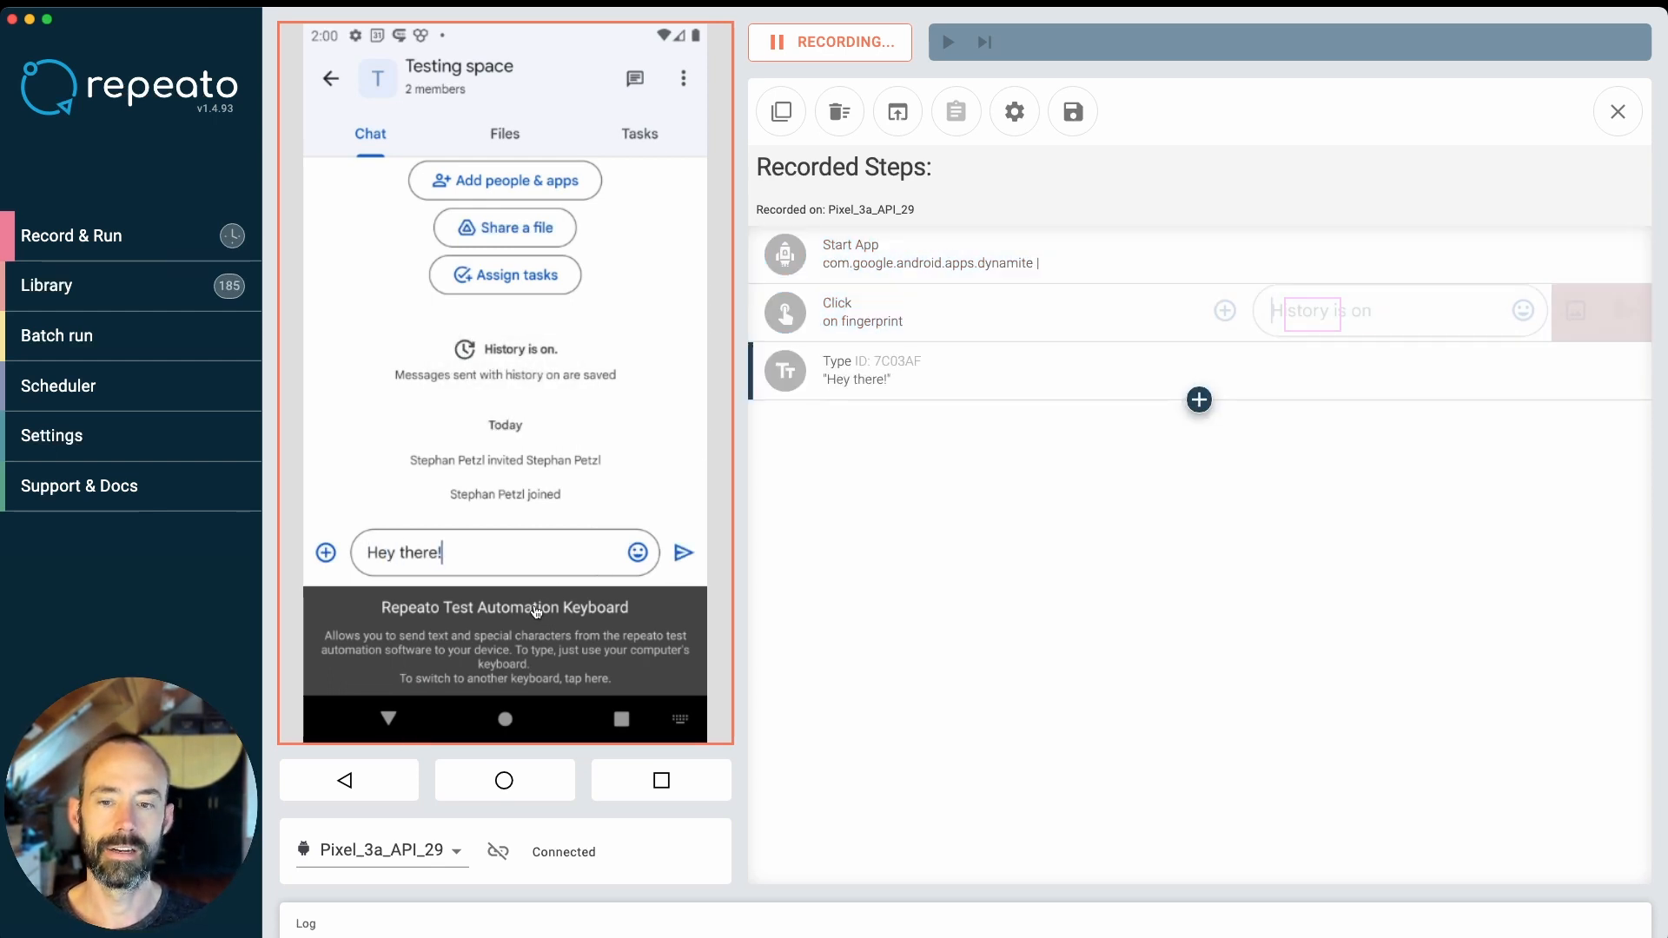
pyautogui.click(683, 557)
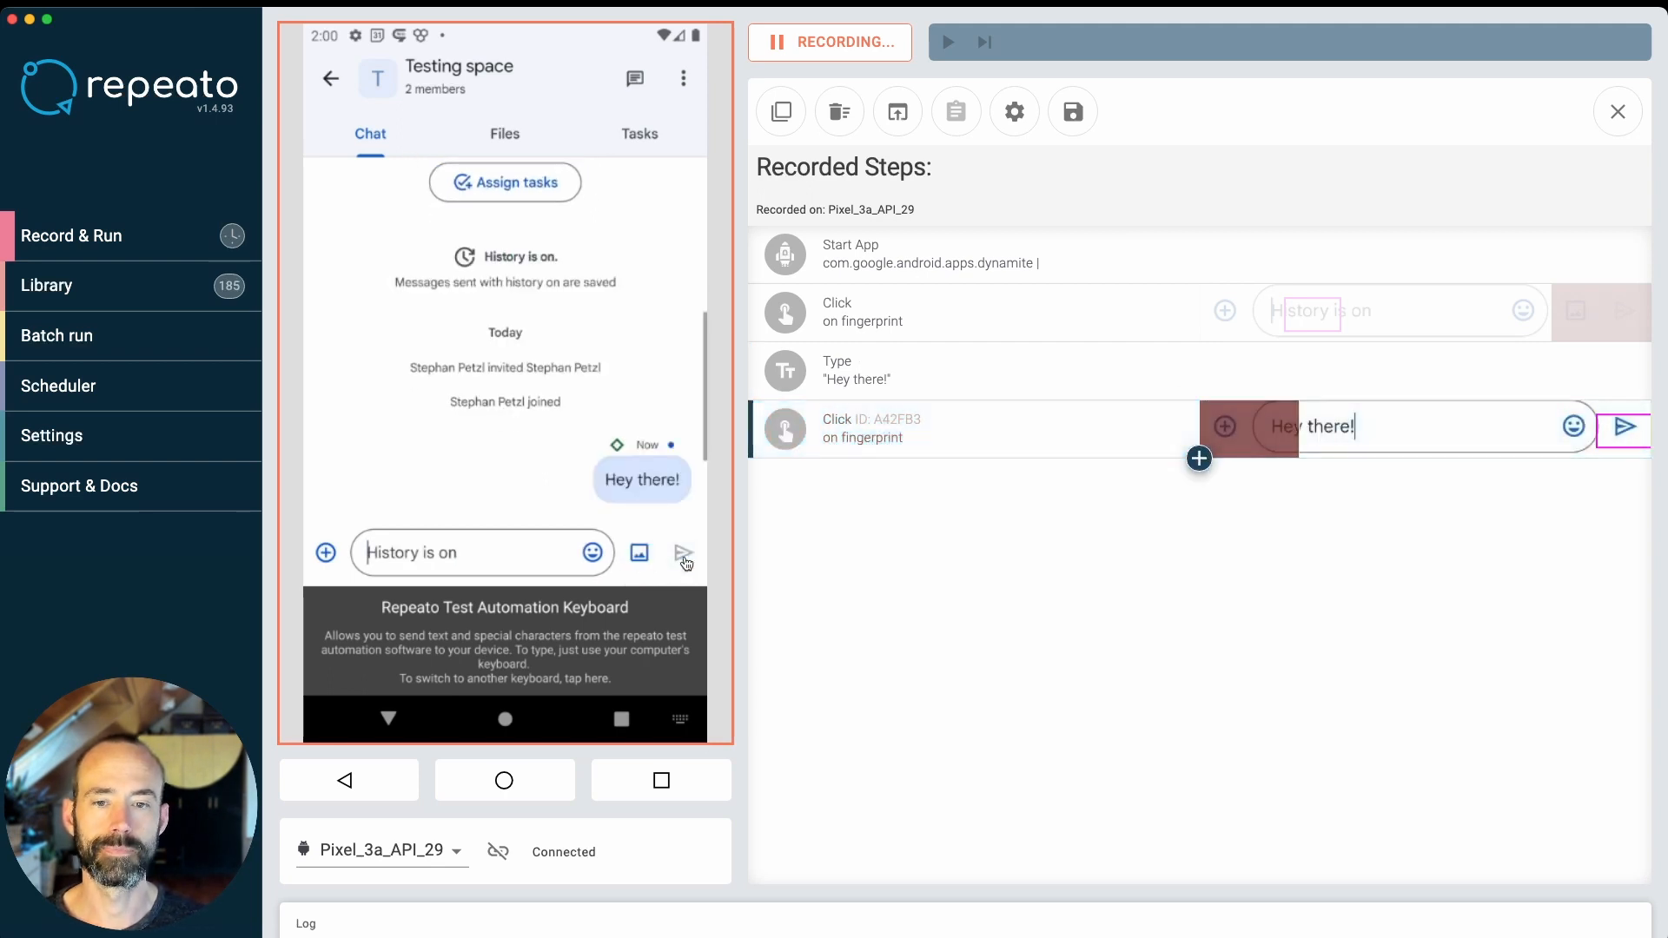
# - Switch the recording to Pixel_3a_API_30 and add a check content step with the received "Hey there!" bubble as fingerprint
pyautogui.click(382, 851)
pyautogui.click(385, 865)
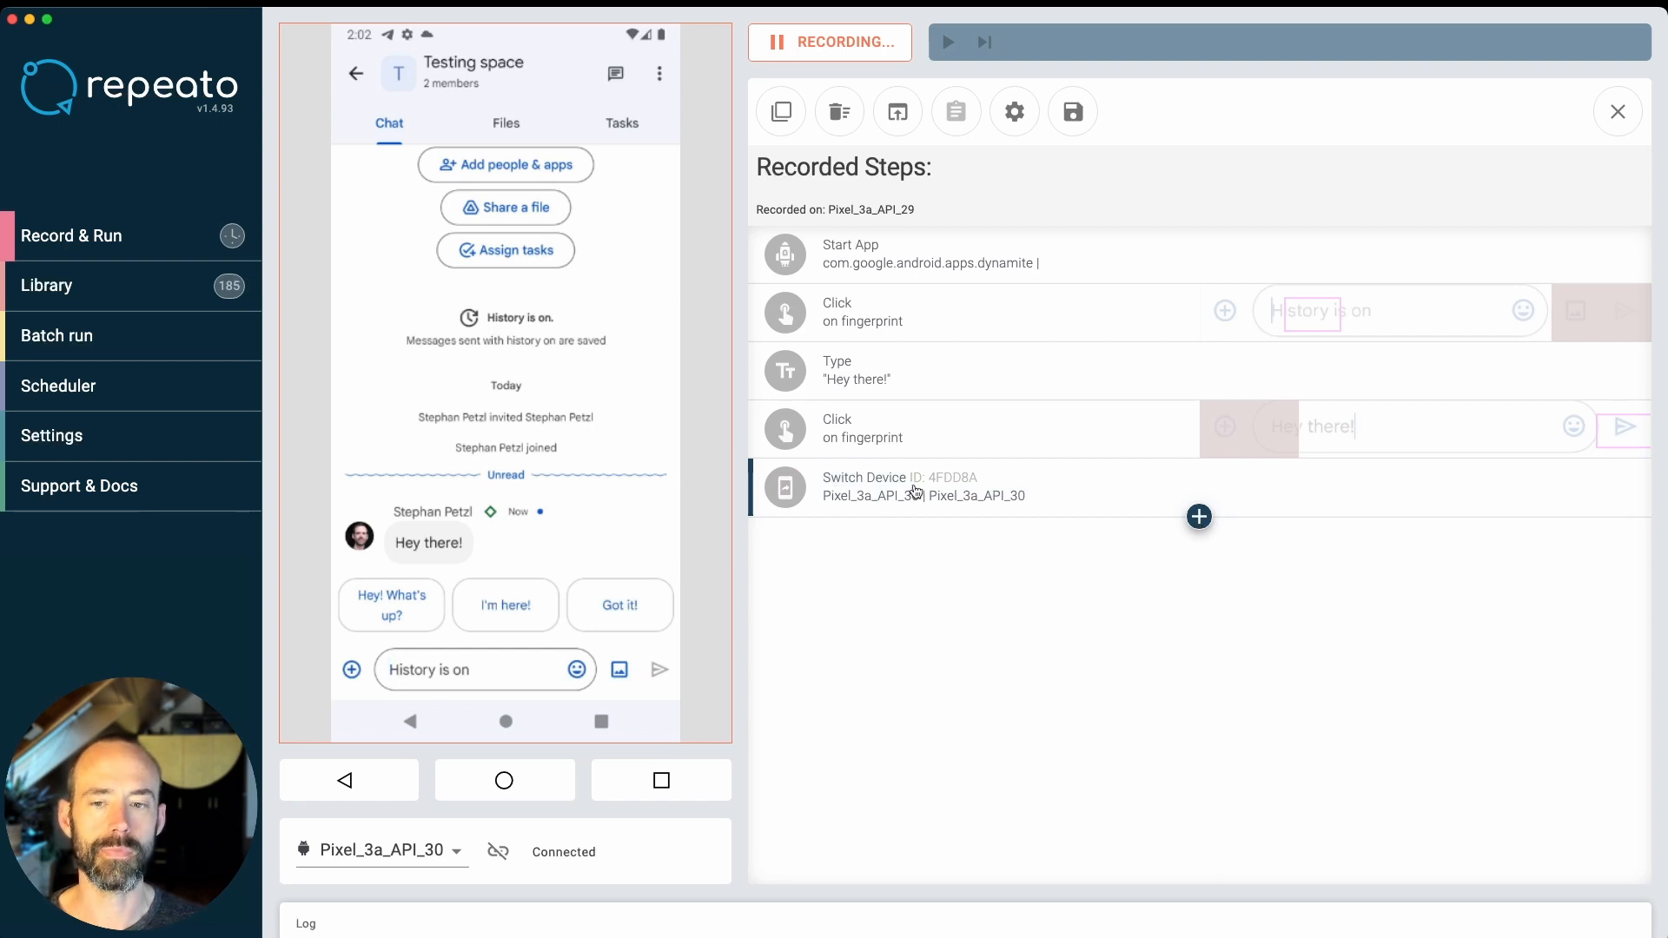
pyautogui.click(1199, 517)
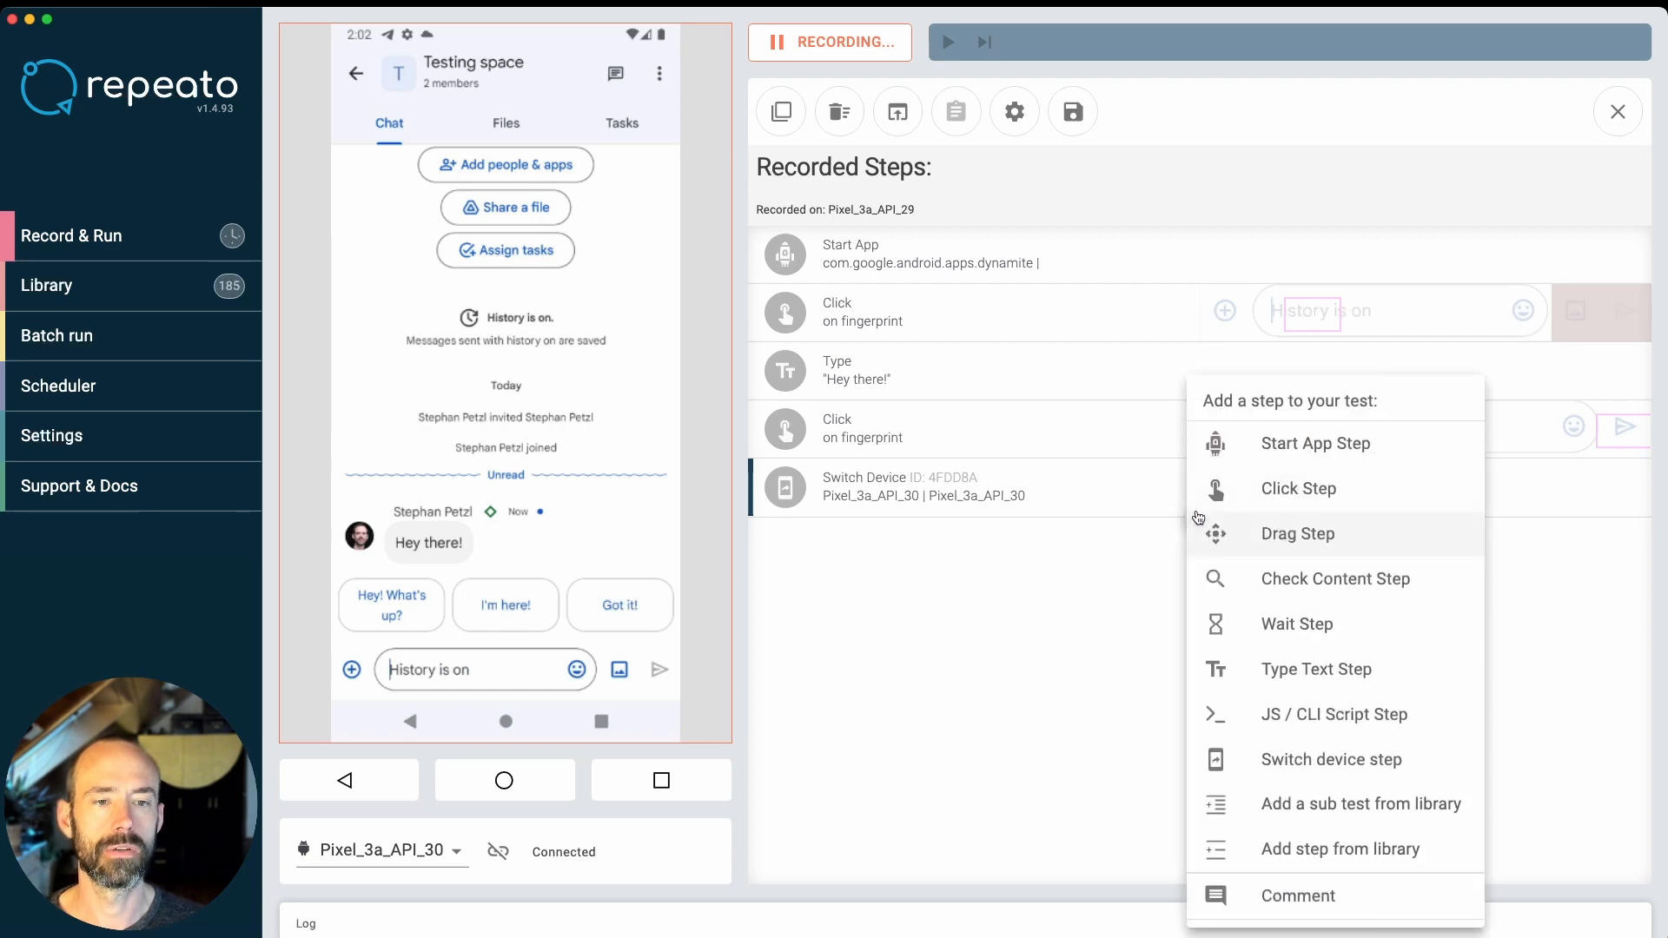
pyautogui.click(1255, 592)
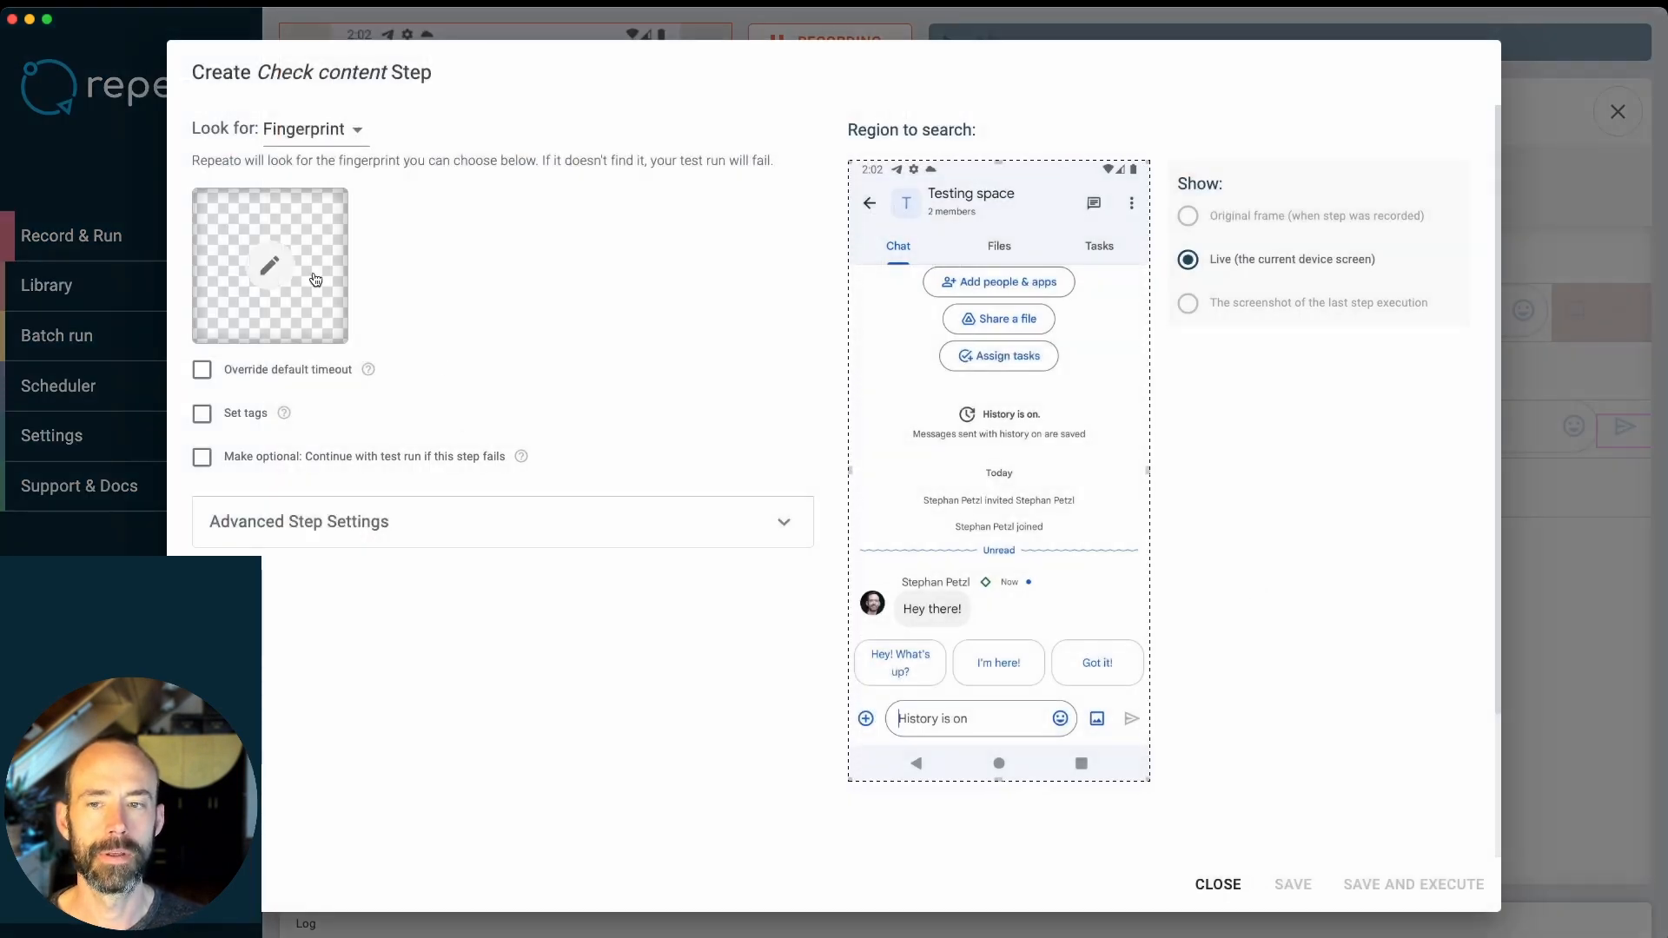
pyautogui.click(267, 264)
pyautogui.scroll(-6, 525, 788)
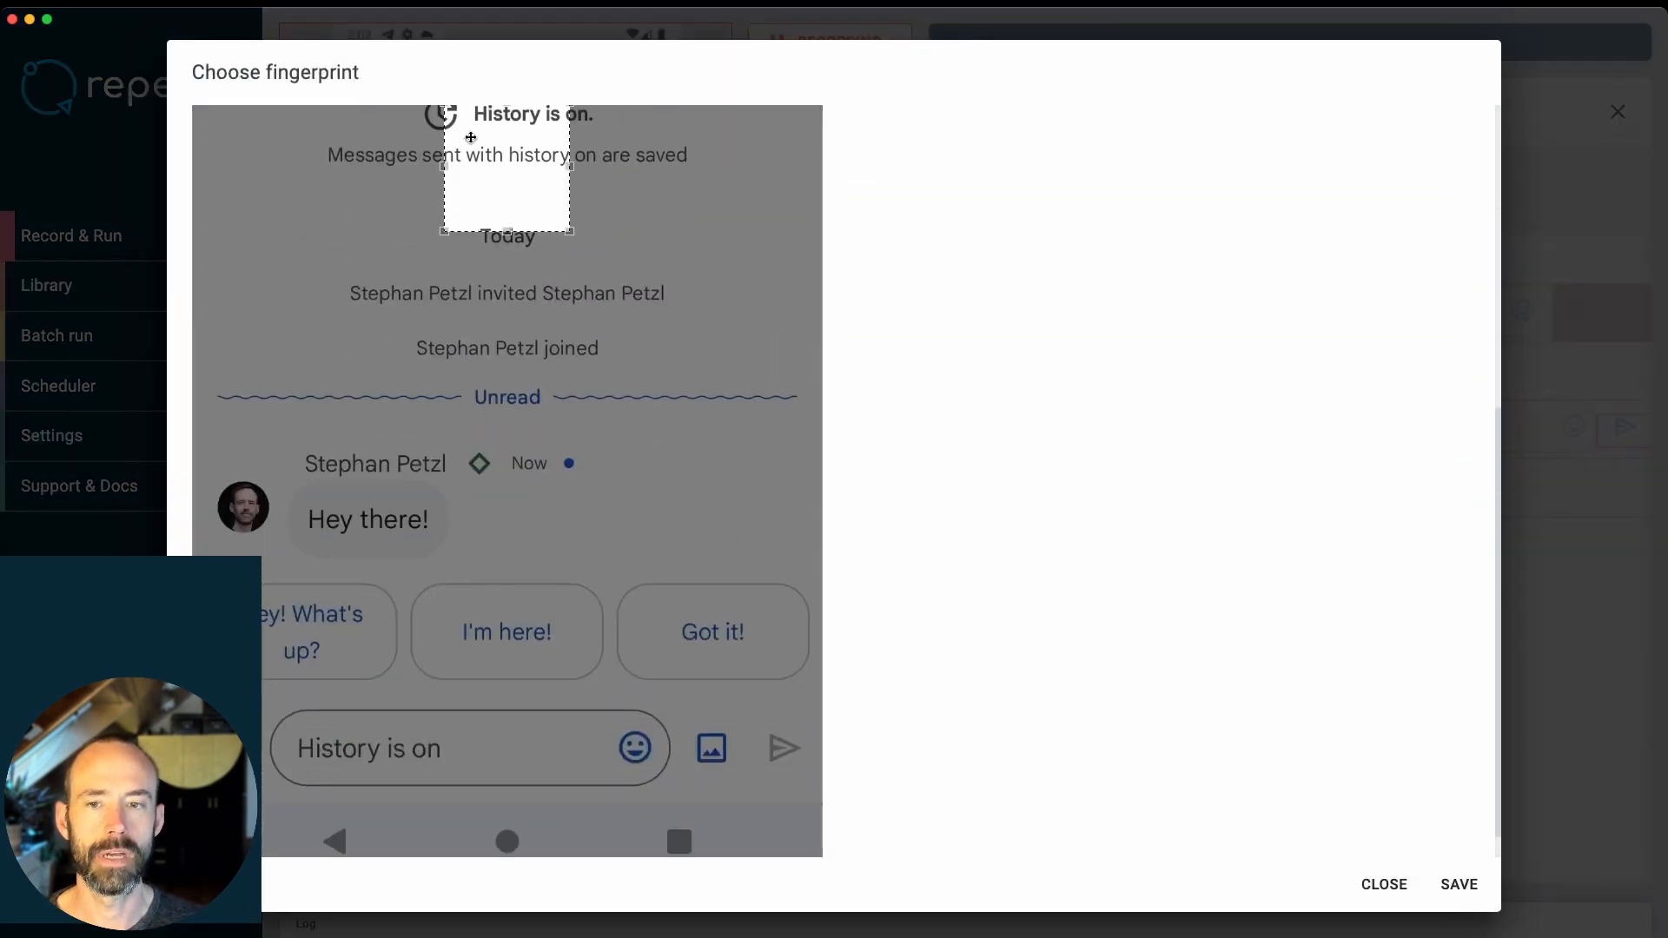
pyautogui.moveTo(489, 146); pyautogui.dragTo(336, 537)
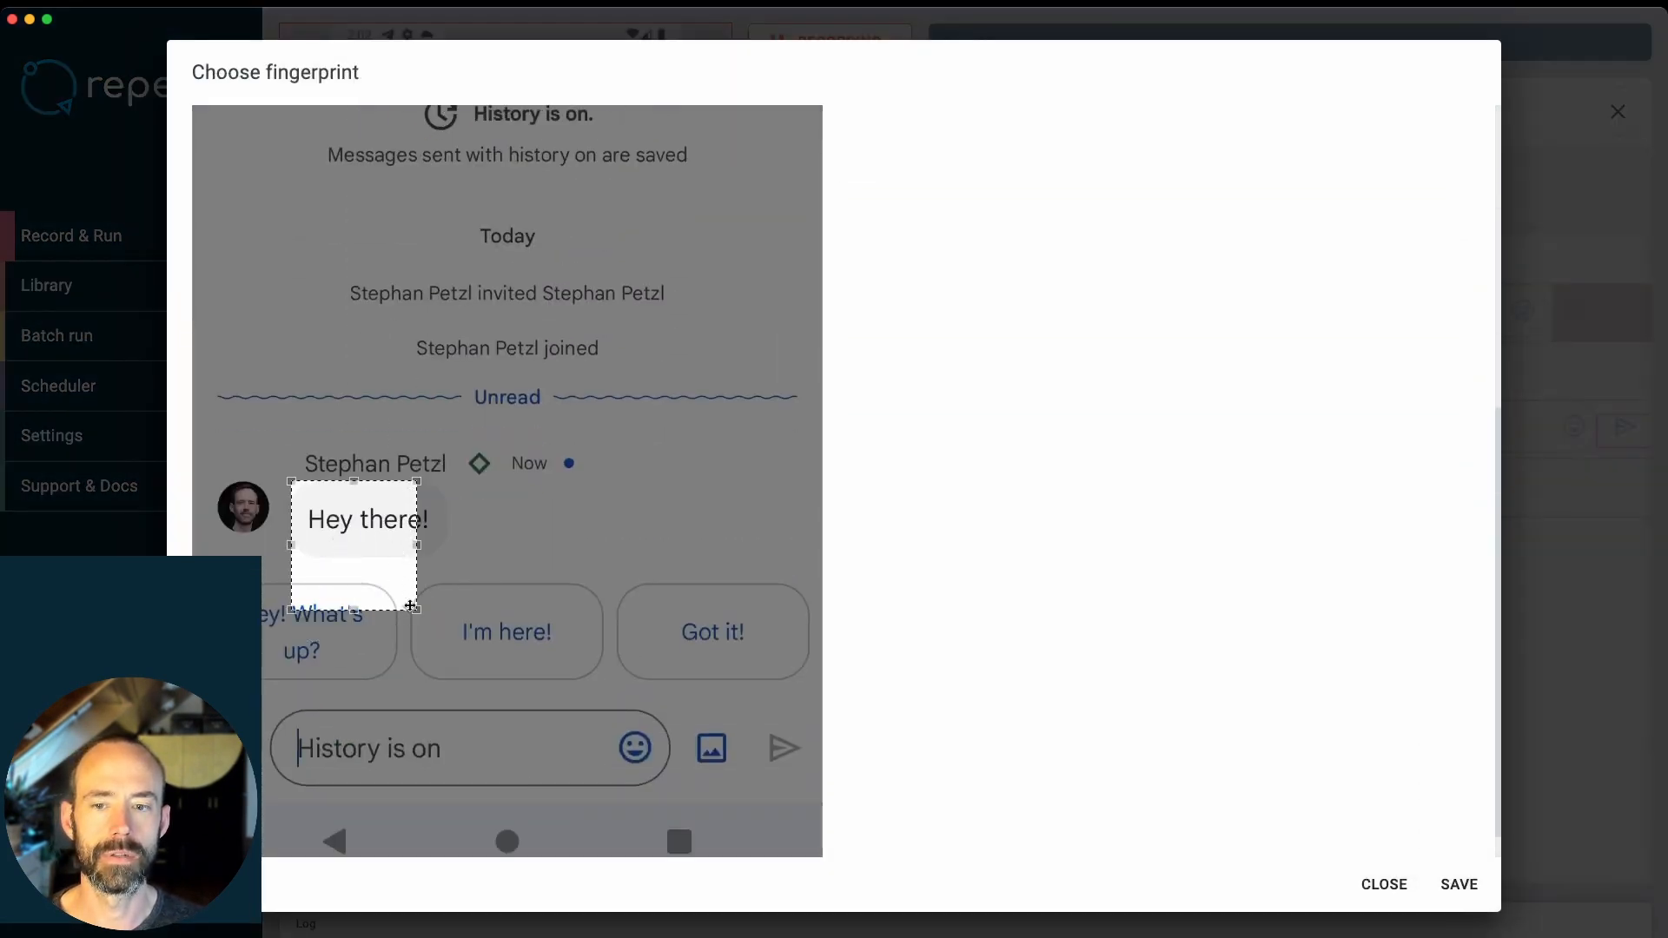
pyautogui.moveTo(417, 610); pyautogui.dragTo(440, 556)
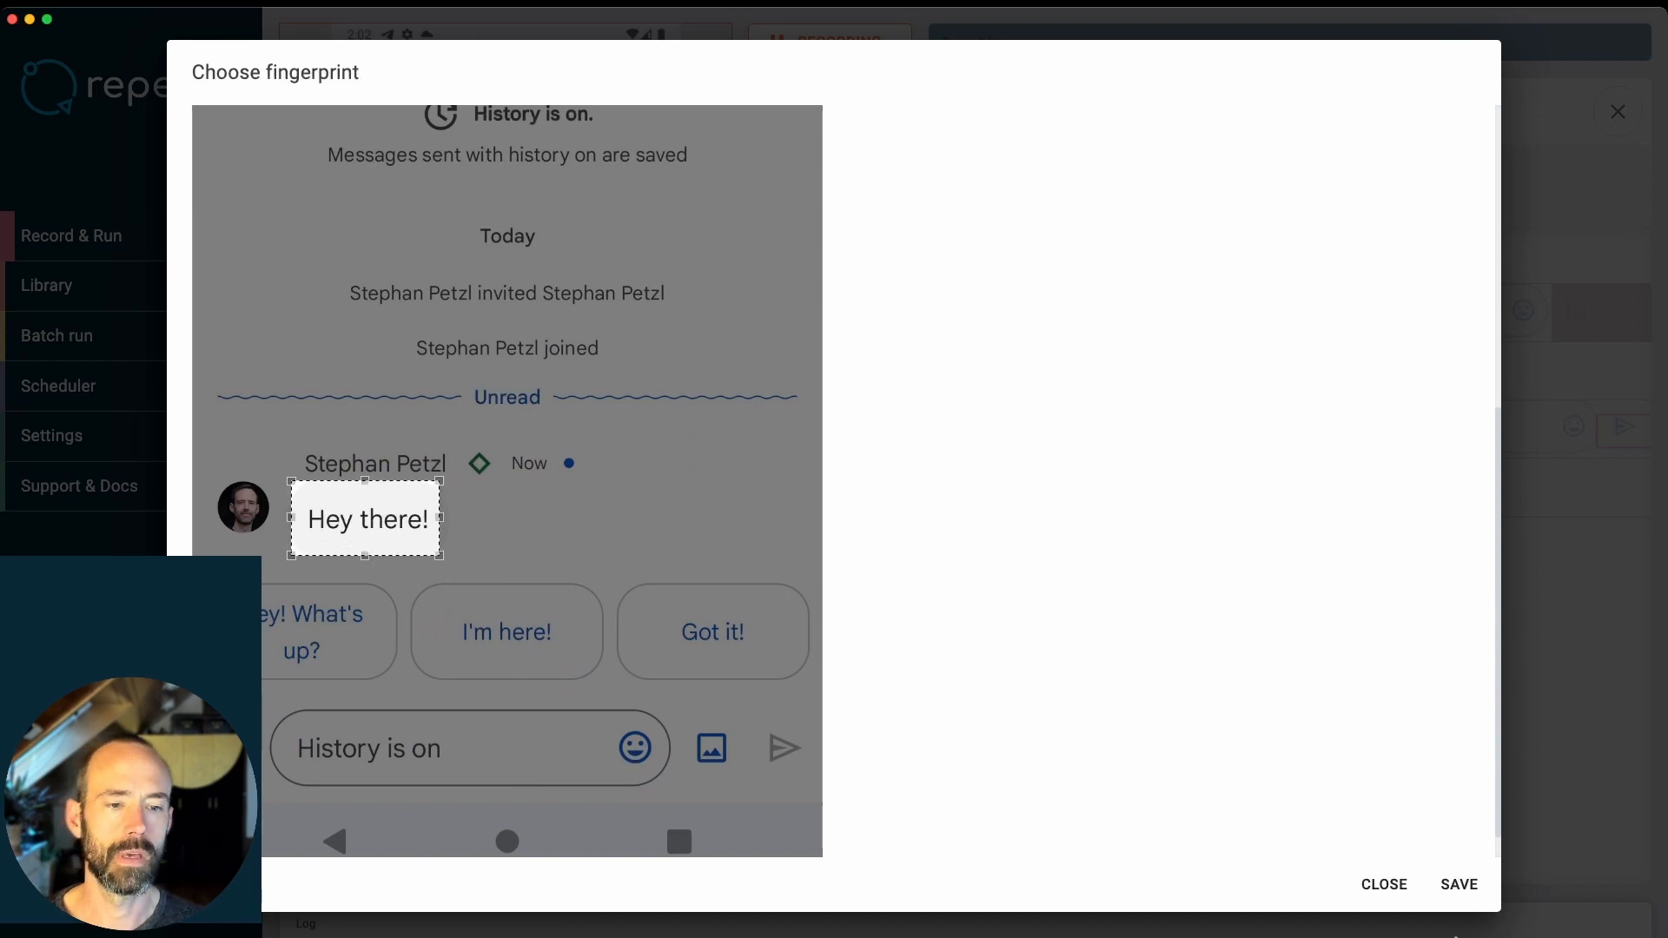
pyautogui.click(1457, 884)
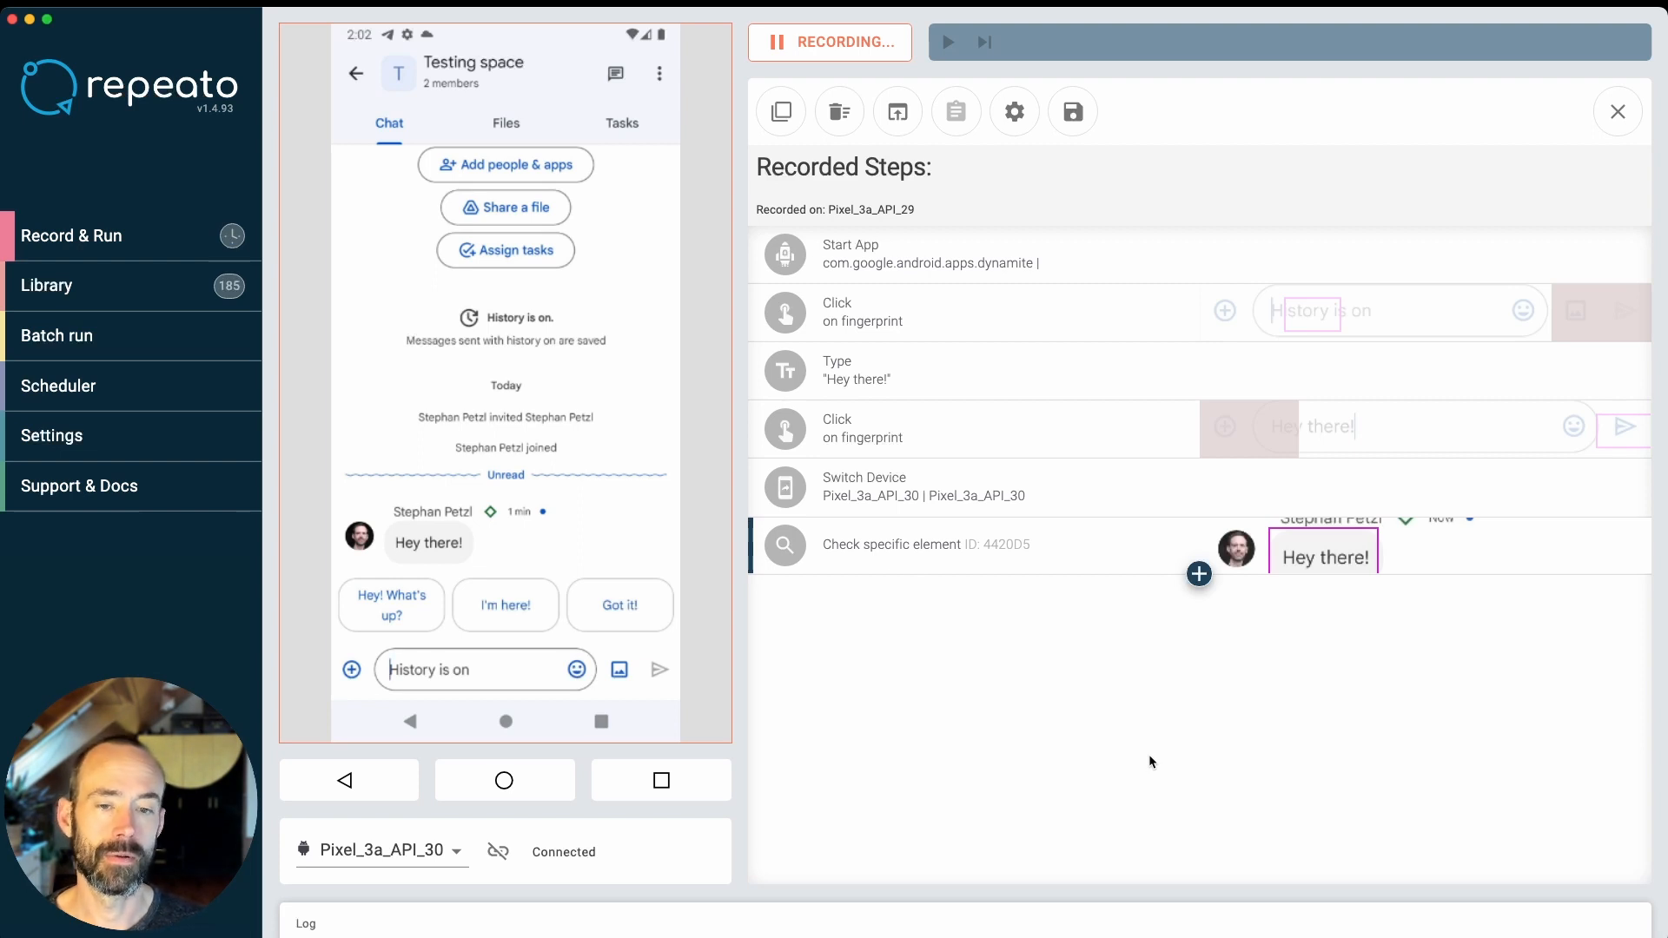
# - Switch the recording back to Pixel_3a_API_29 and record deleting the sent "Hey there!" message
pyautogui.click(458, 853)
pyautogui.click(432, 818)
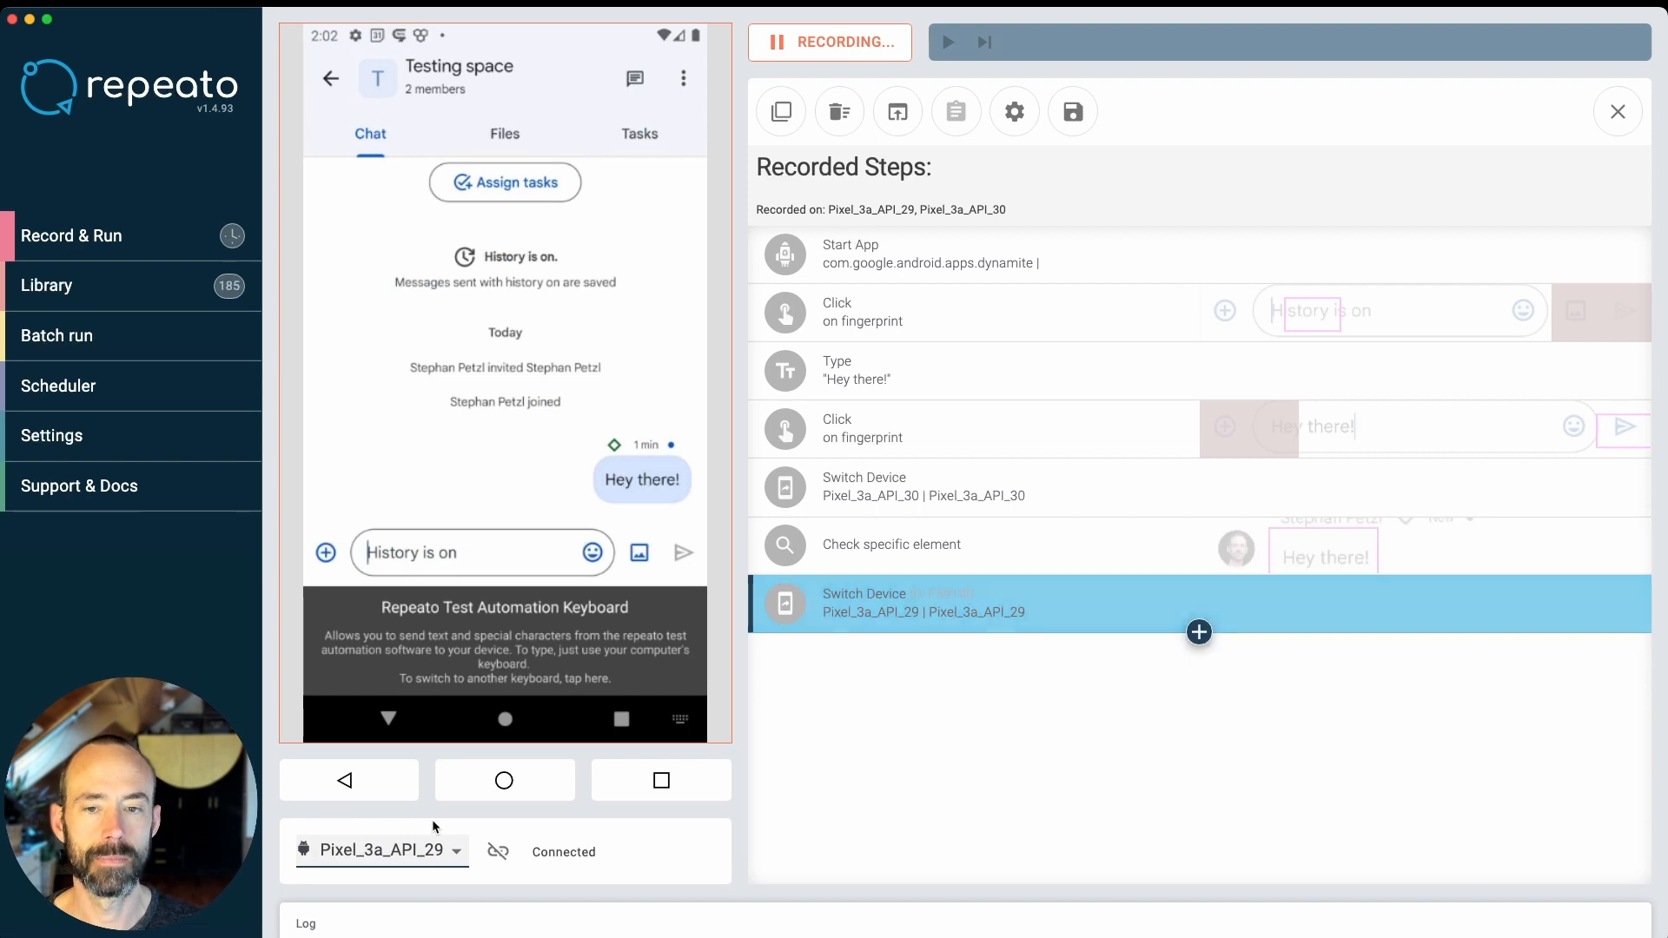
pyautogui.click(625, 491)
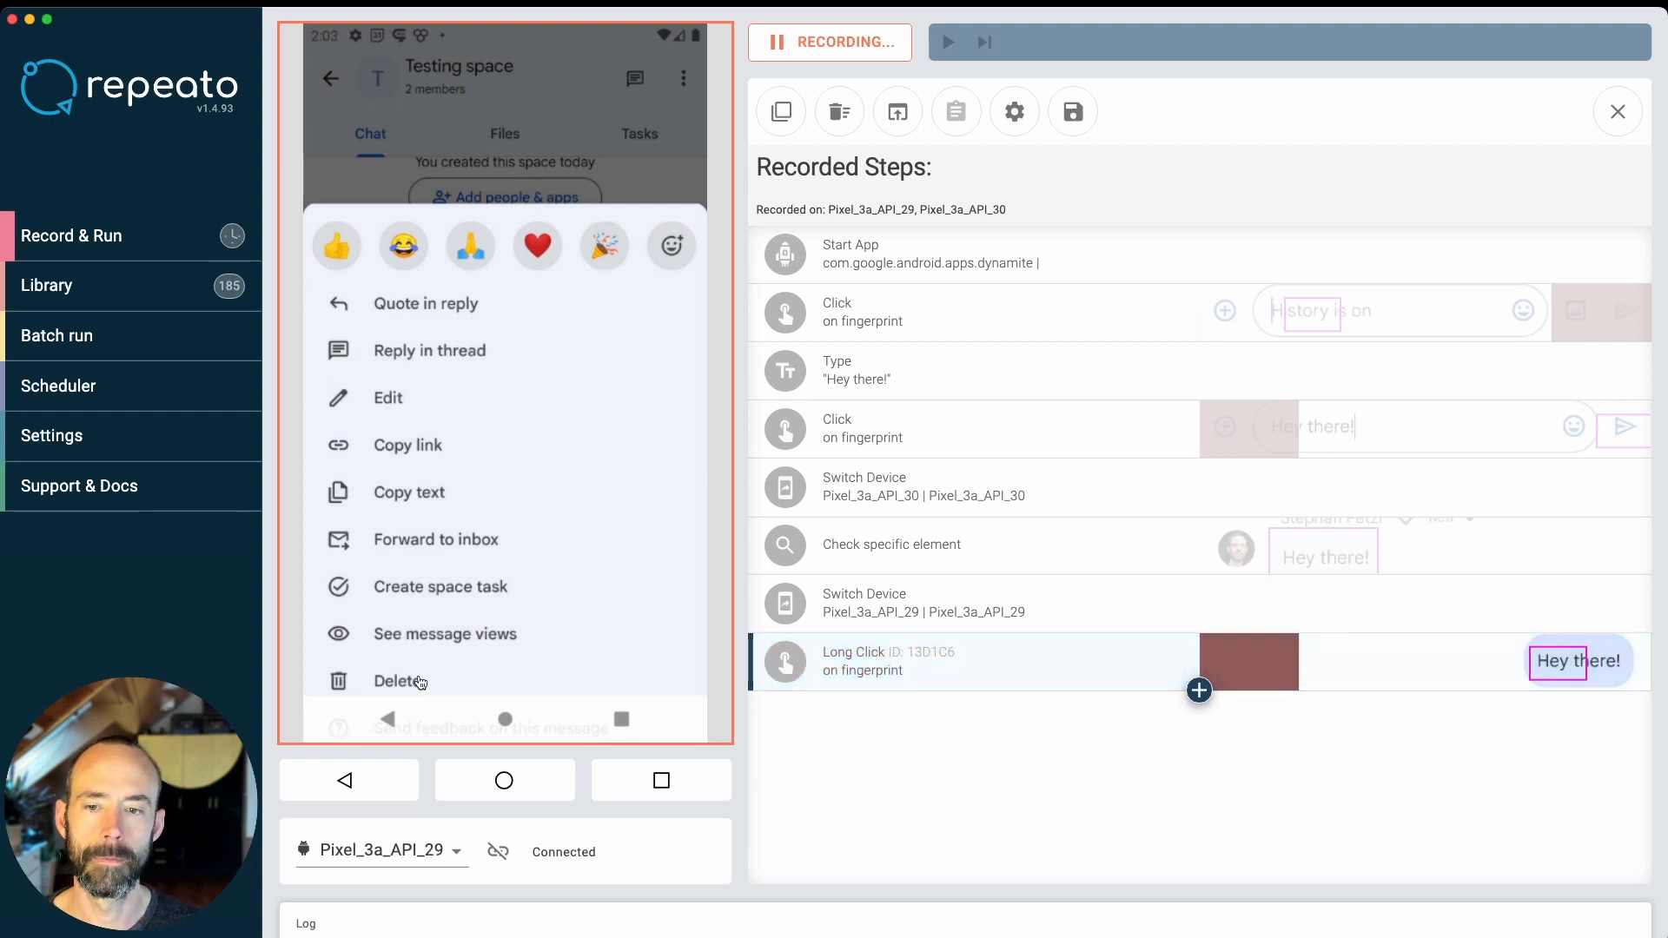
pyautogui.click(384, 684)
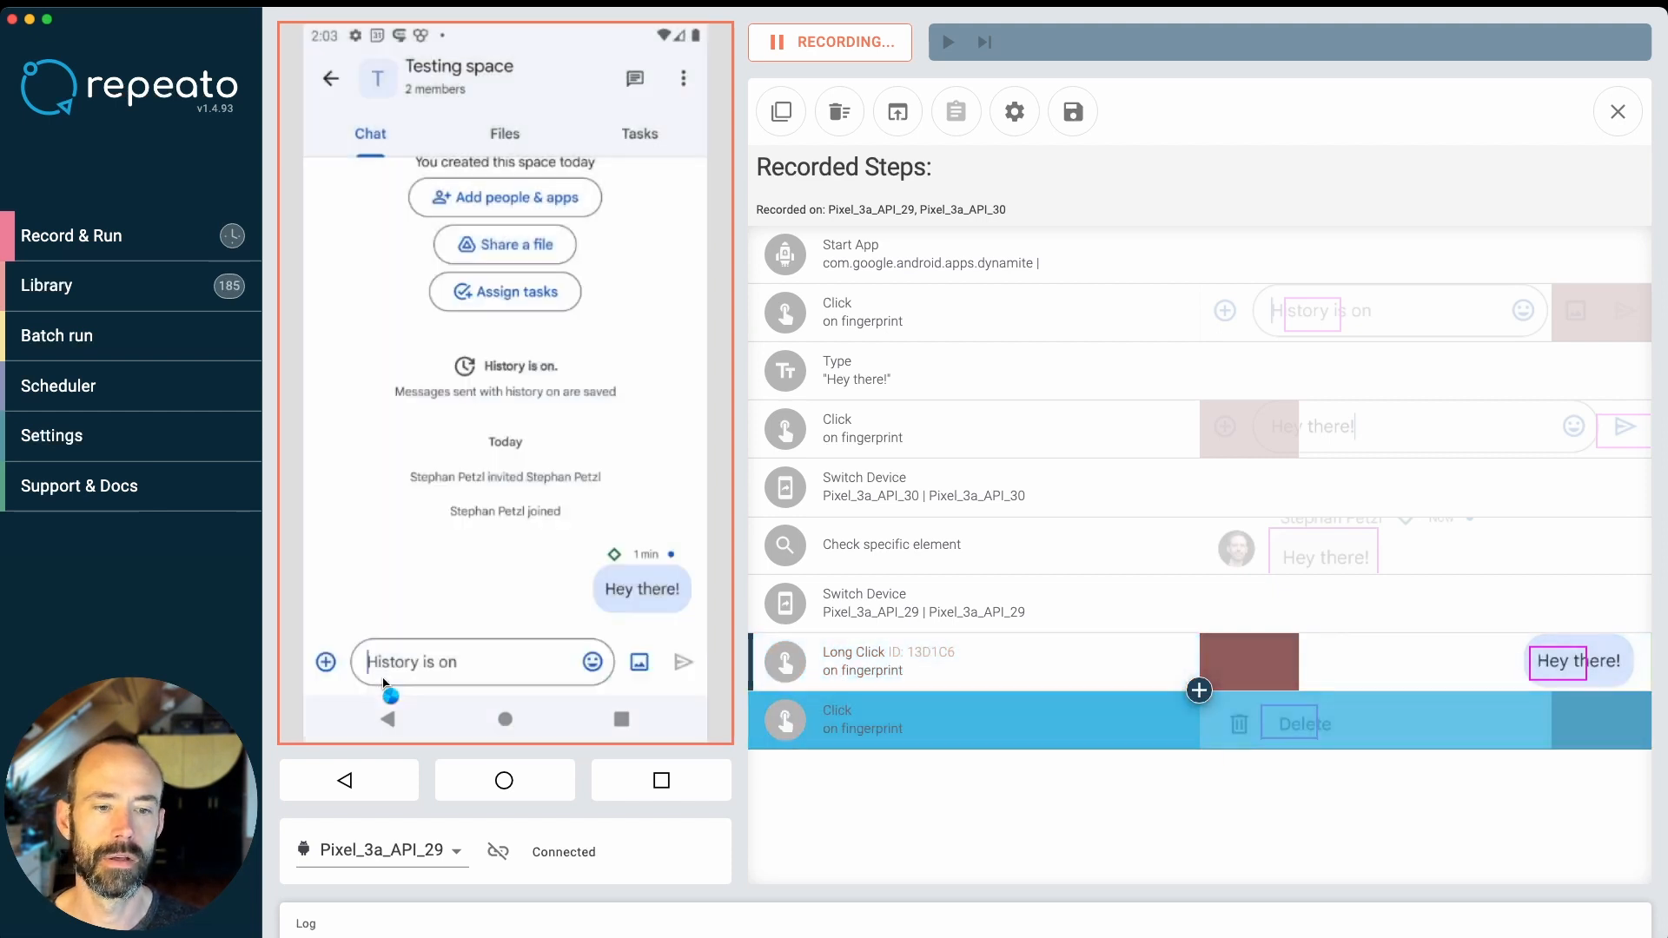
pyautogui.click(620, 480)
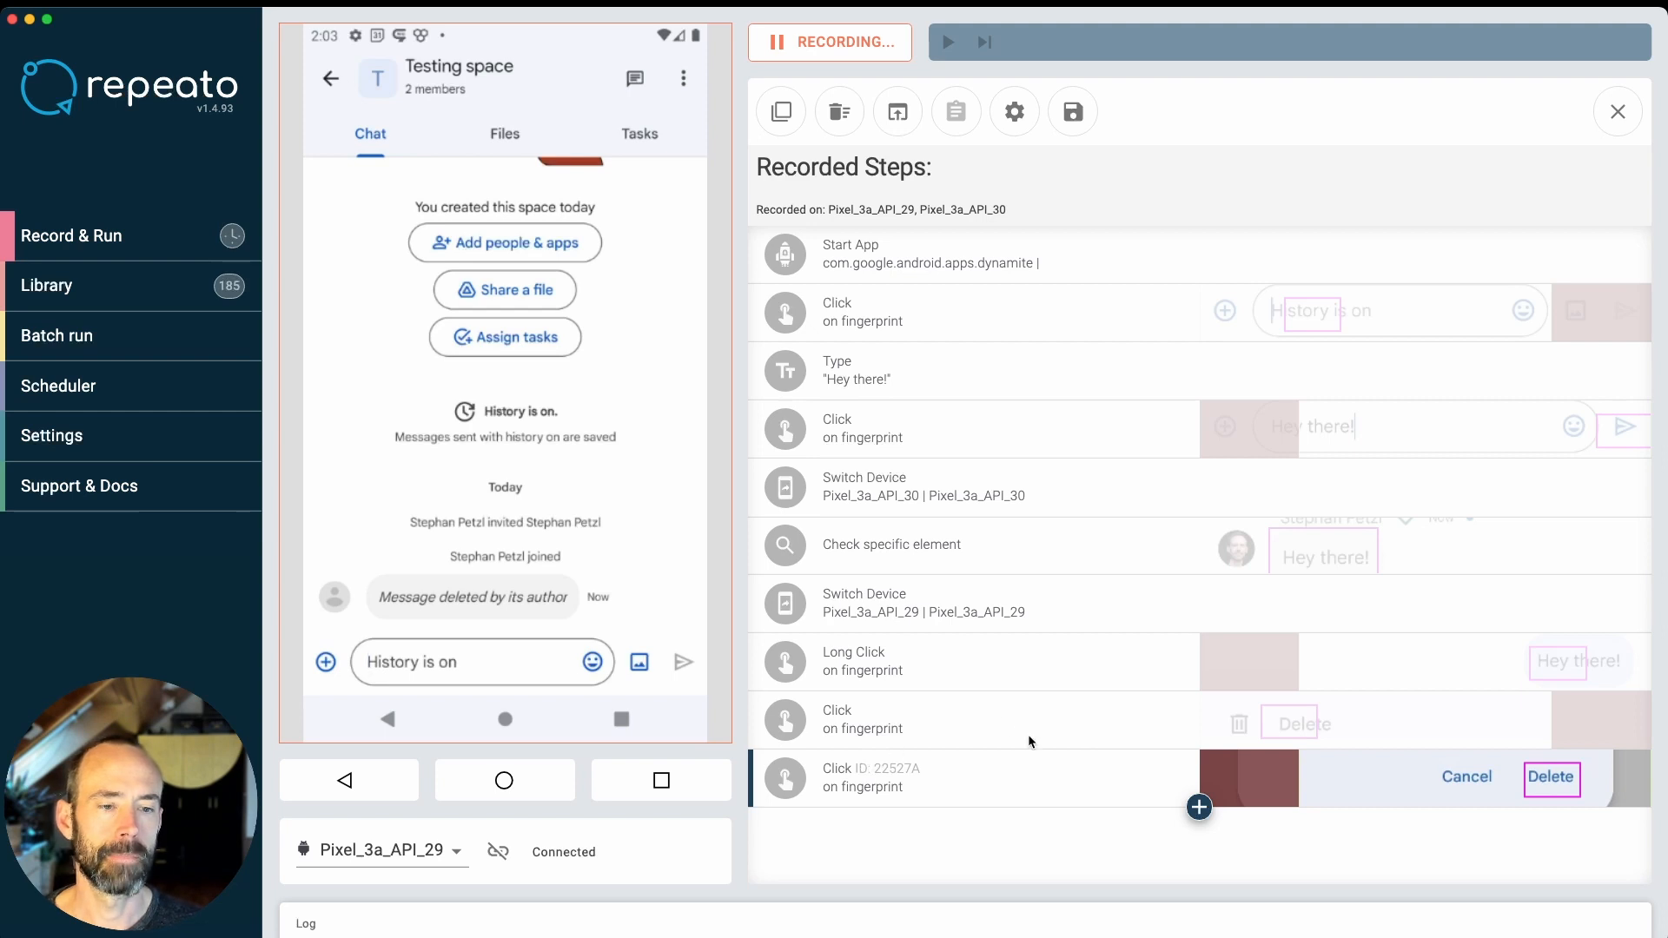
# - Switch the recording to Pixel_3a_API_30 and add a check content step with the "Message deleted by its author" bubble as fingerprint
pyautogui.click(381, 852)
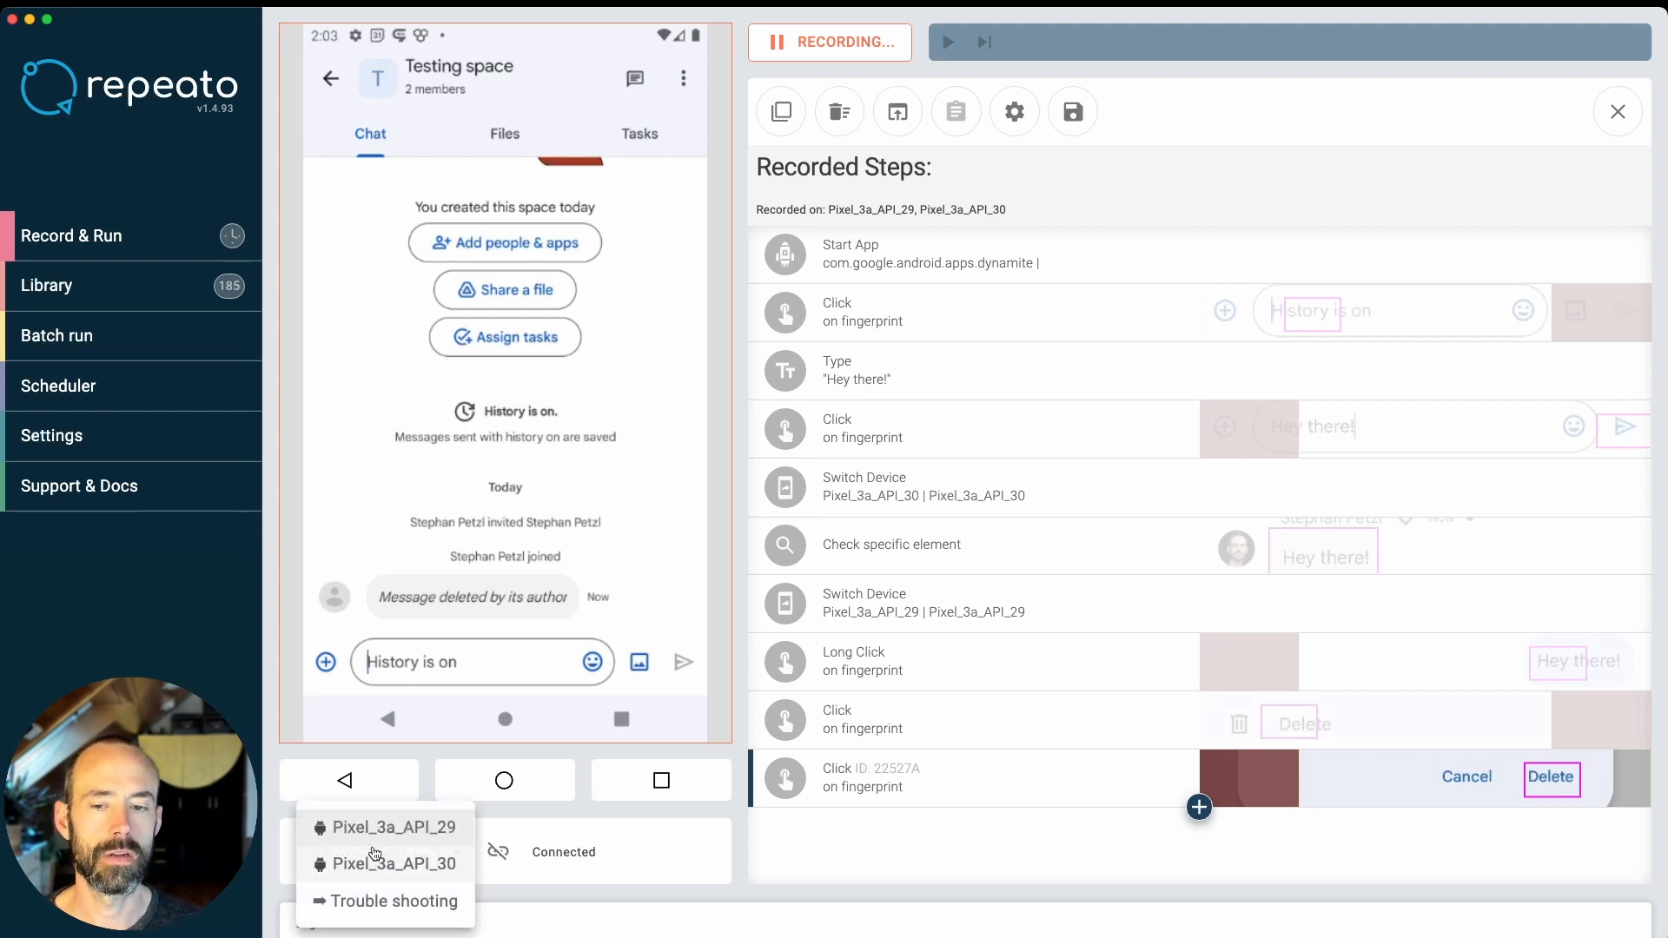
pyautogui.click(379, 861)
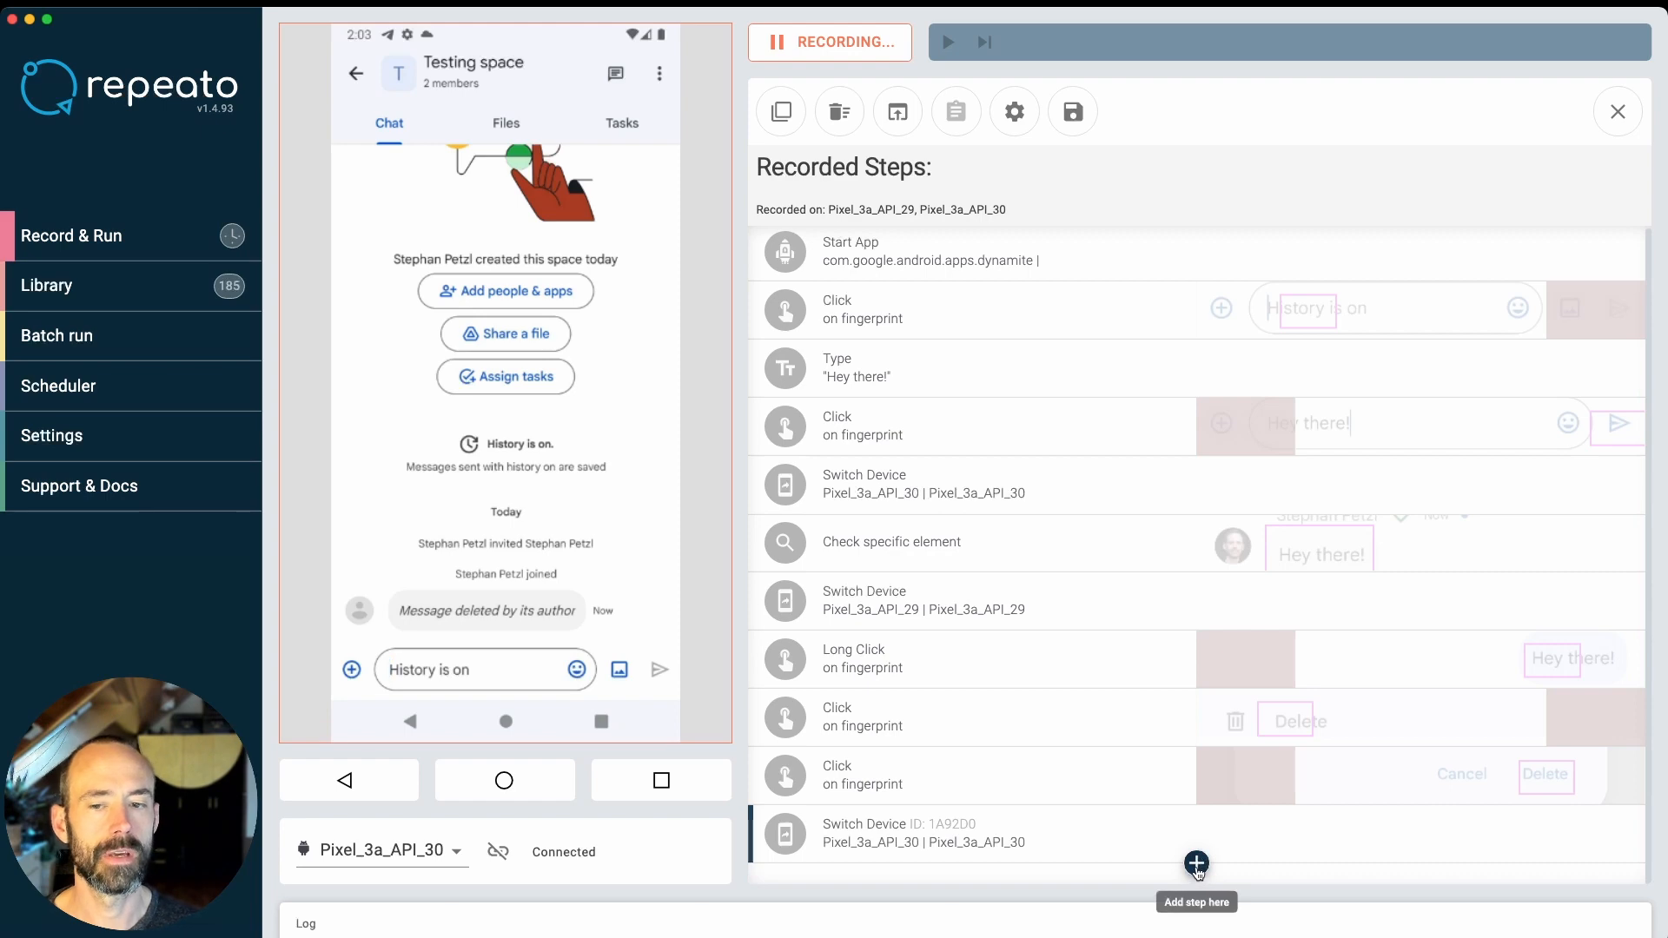
pyautogui.click(1196, 863)
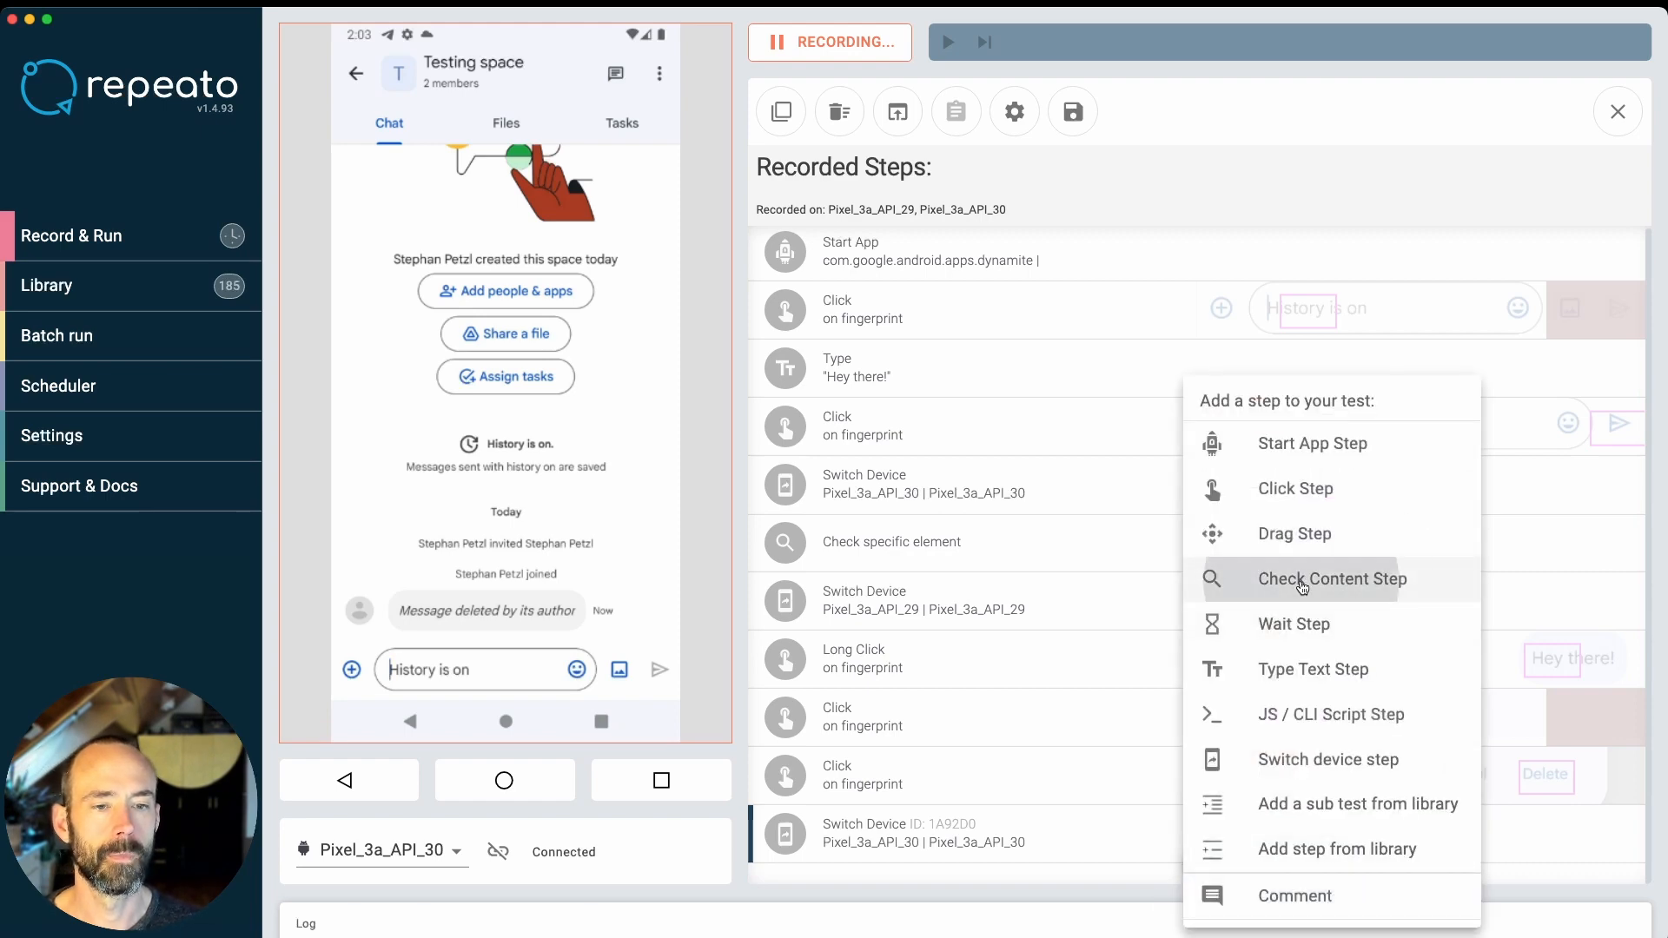
pyautogui.click(1301, 583)
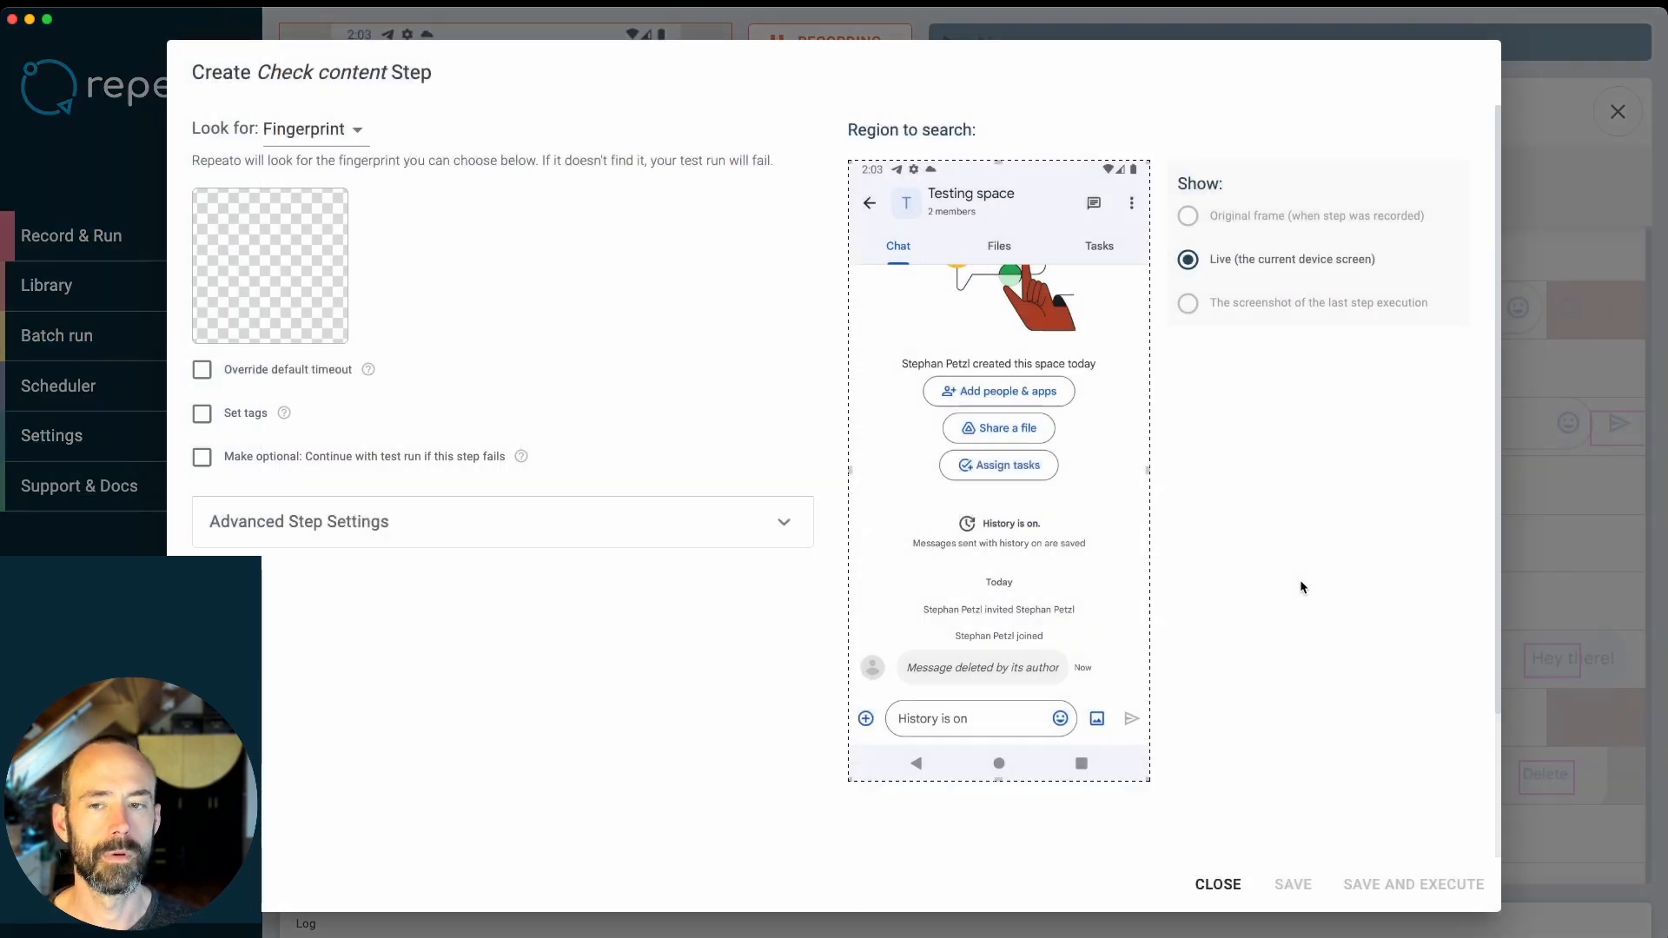
pyautogui.click(269, 265)
pyautogui.scroll(-5, 515, 382)
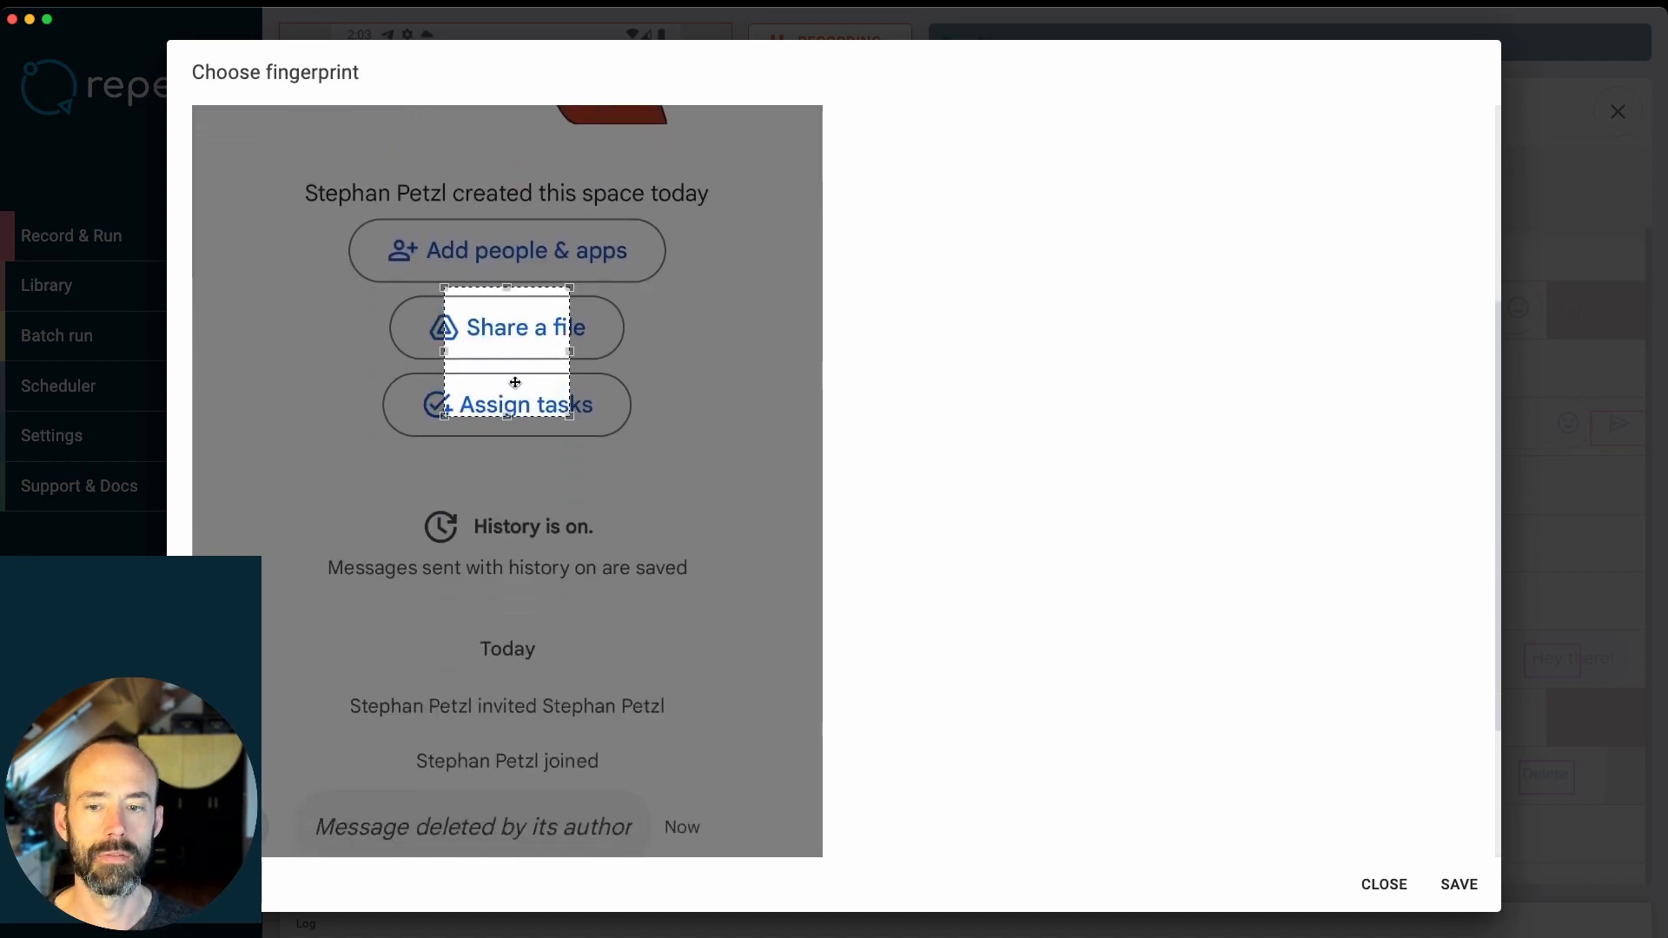
pyautogui.moveTo(515, 382); pyautogui.dragTo(435, 687)
pyautogui.scroll(-3, 435, 643)
pyautogui.moveTo(428, 487); pyautogui.dragTo(355, 670)
pyautogui.moveTo(415, 770); pyautogui.dragTo(664, 732)
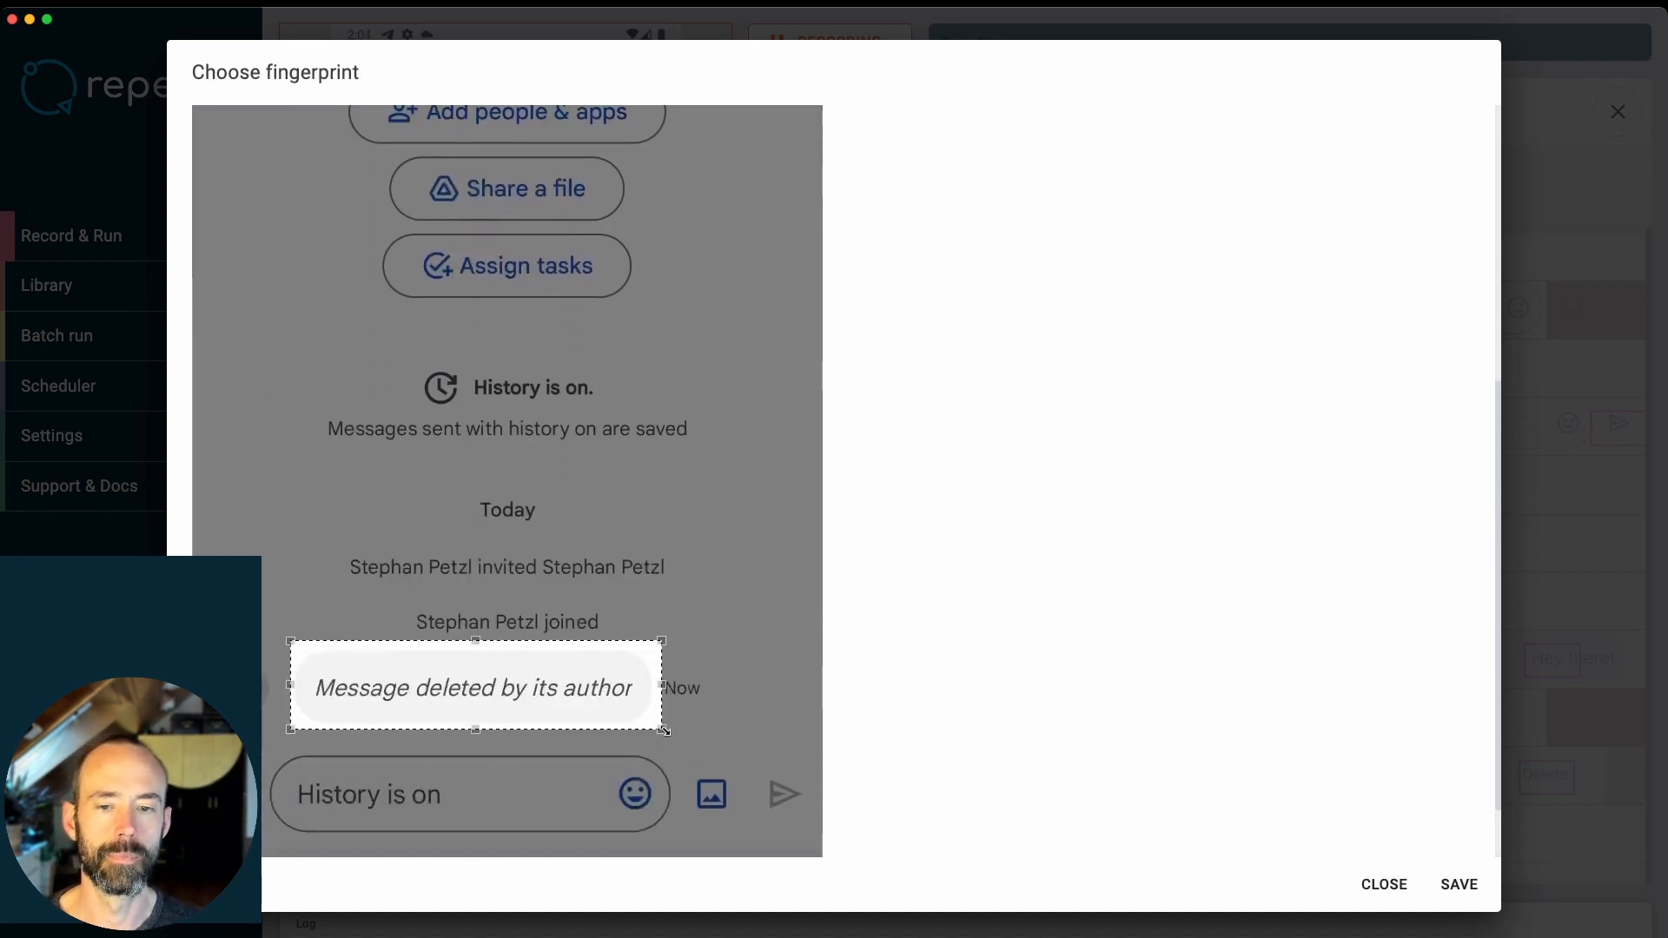
pyautogui.click(1459, 885)
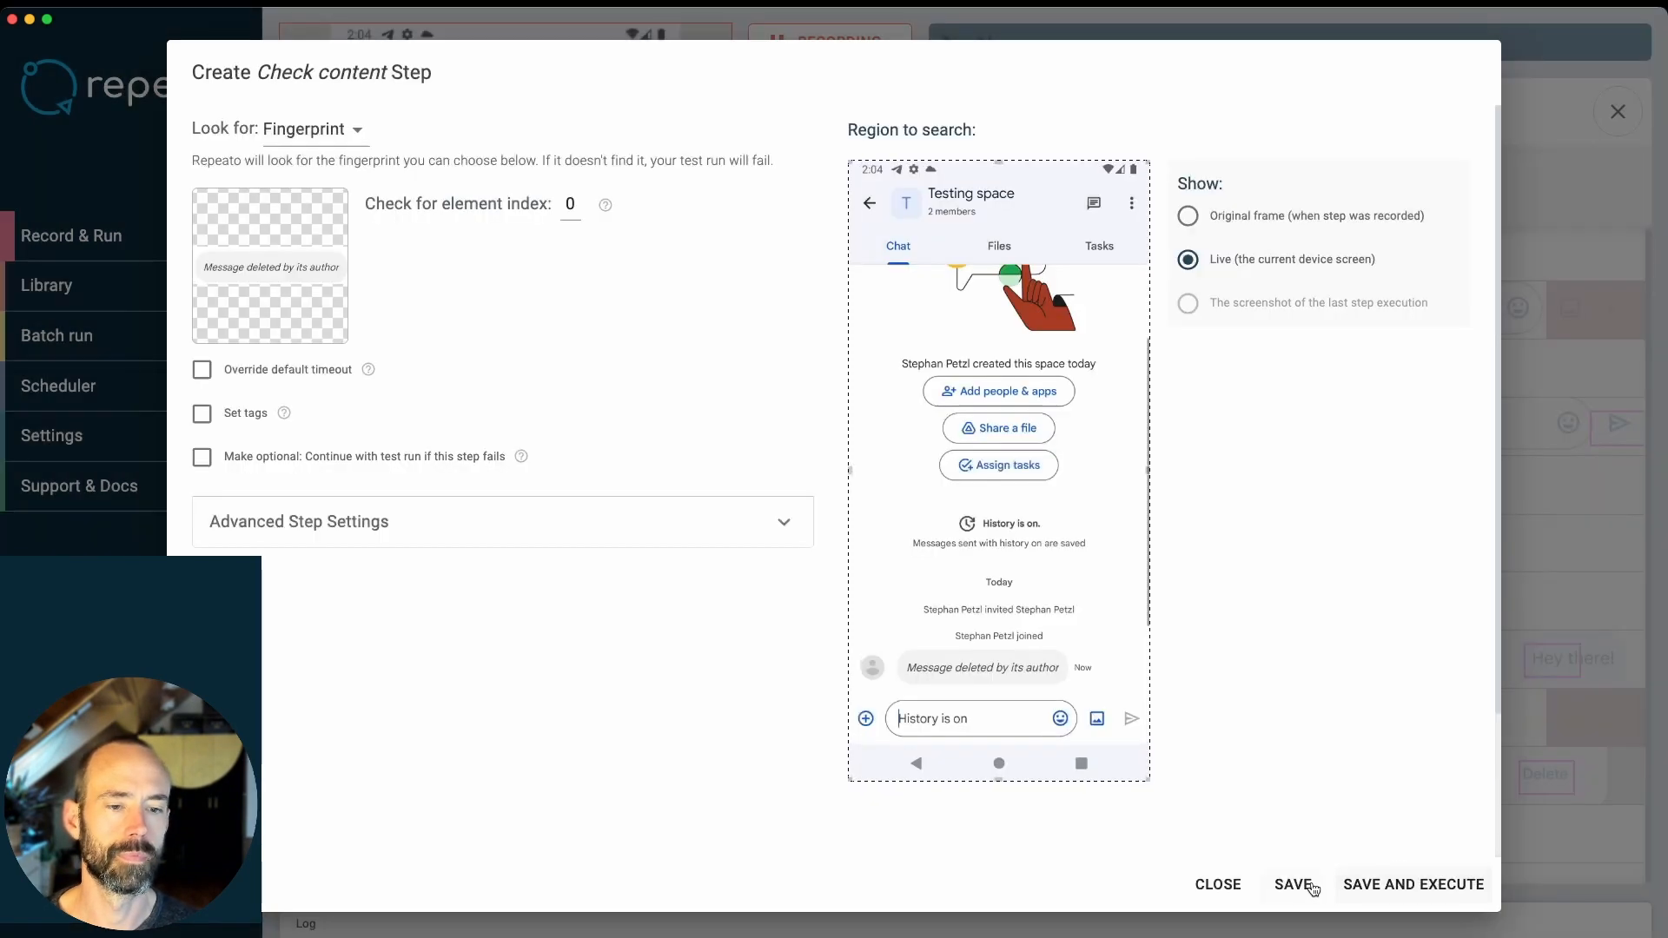
pyautogui.click(1310, 885)
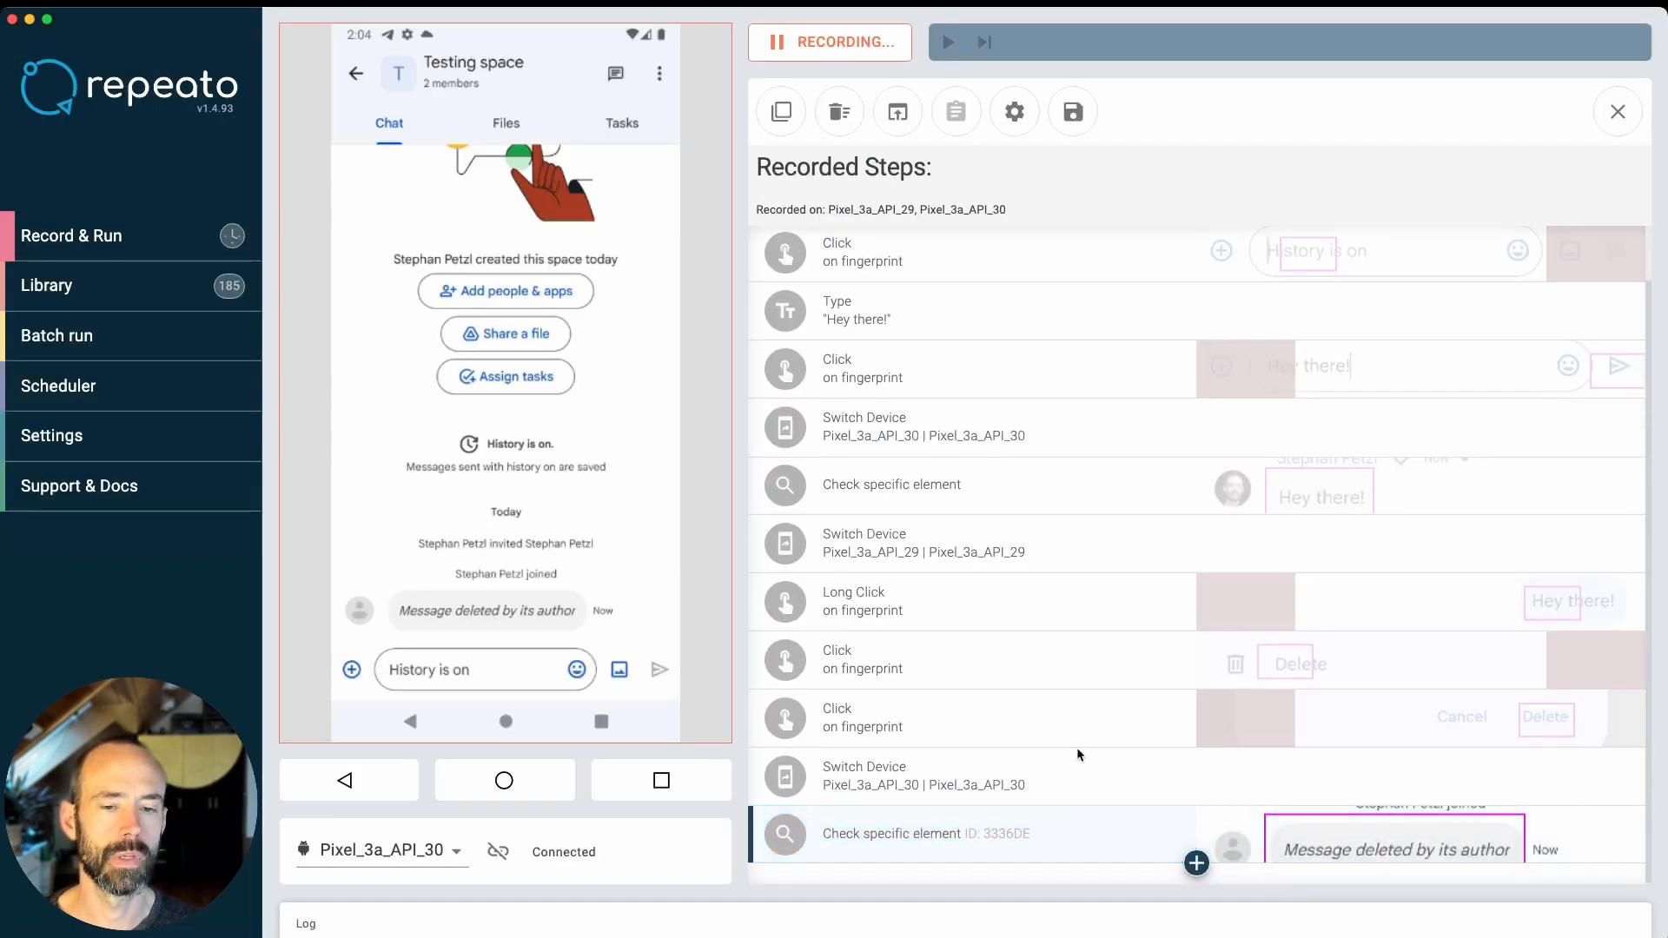
# - Remove the Start App step from the beginning of the recorded steps
pyautogui.scroll(2, 1076, 747)
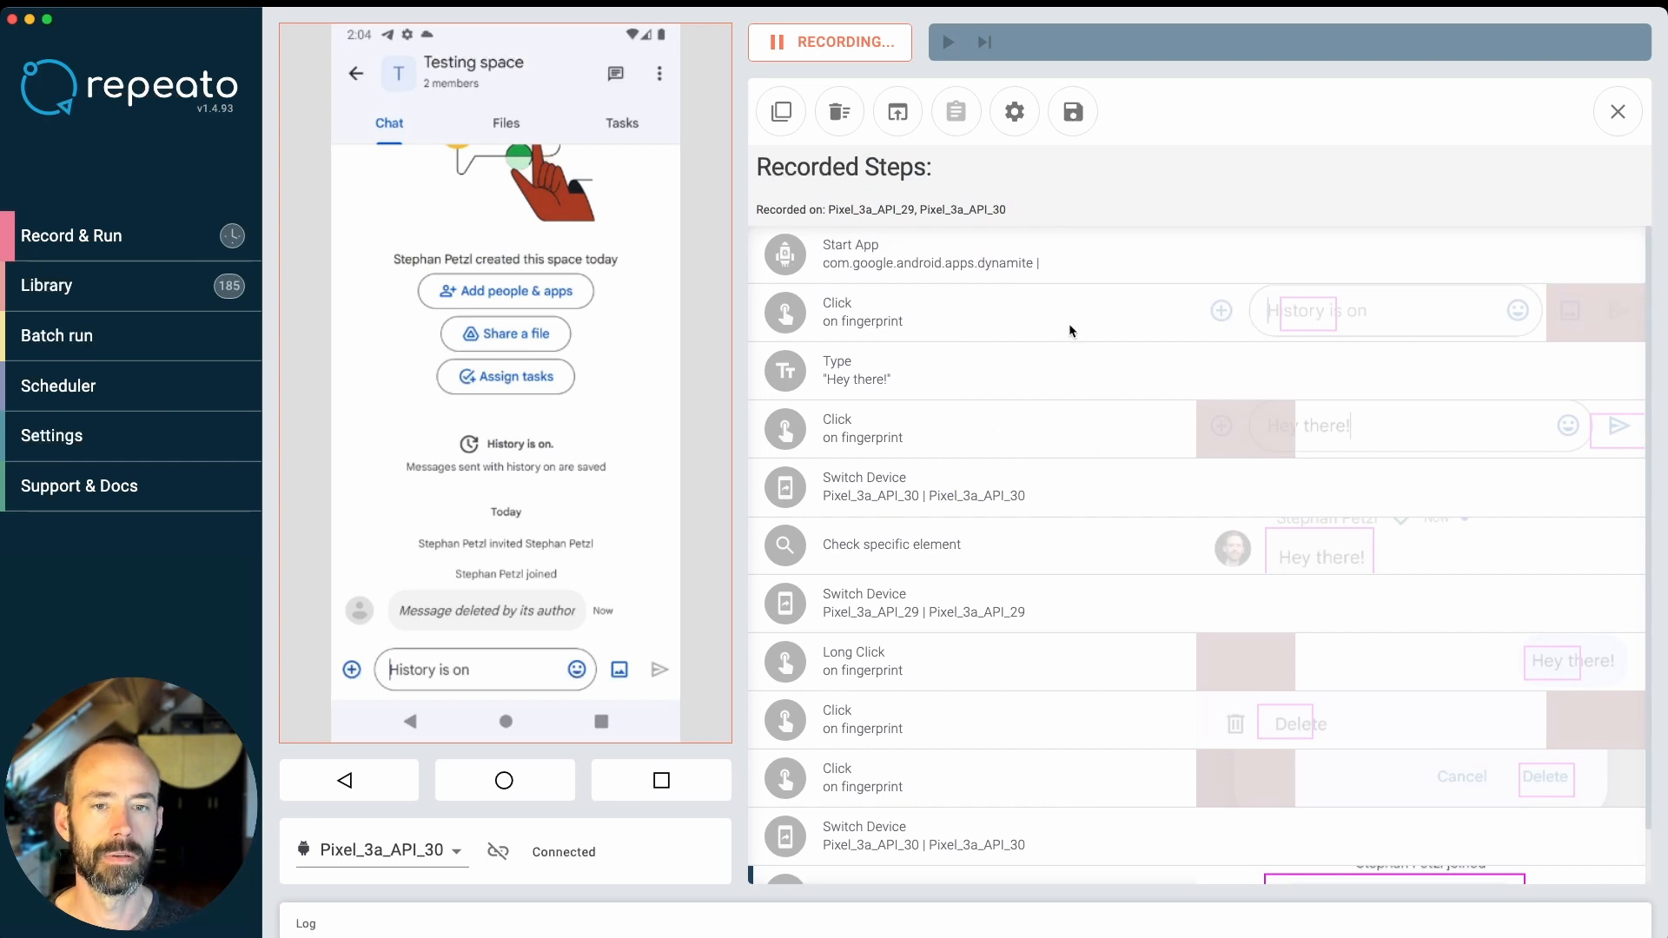
pyautogui.moveTo(1077, 274)
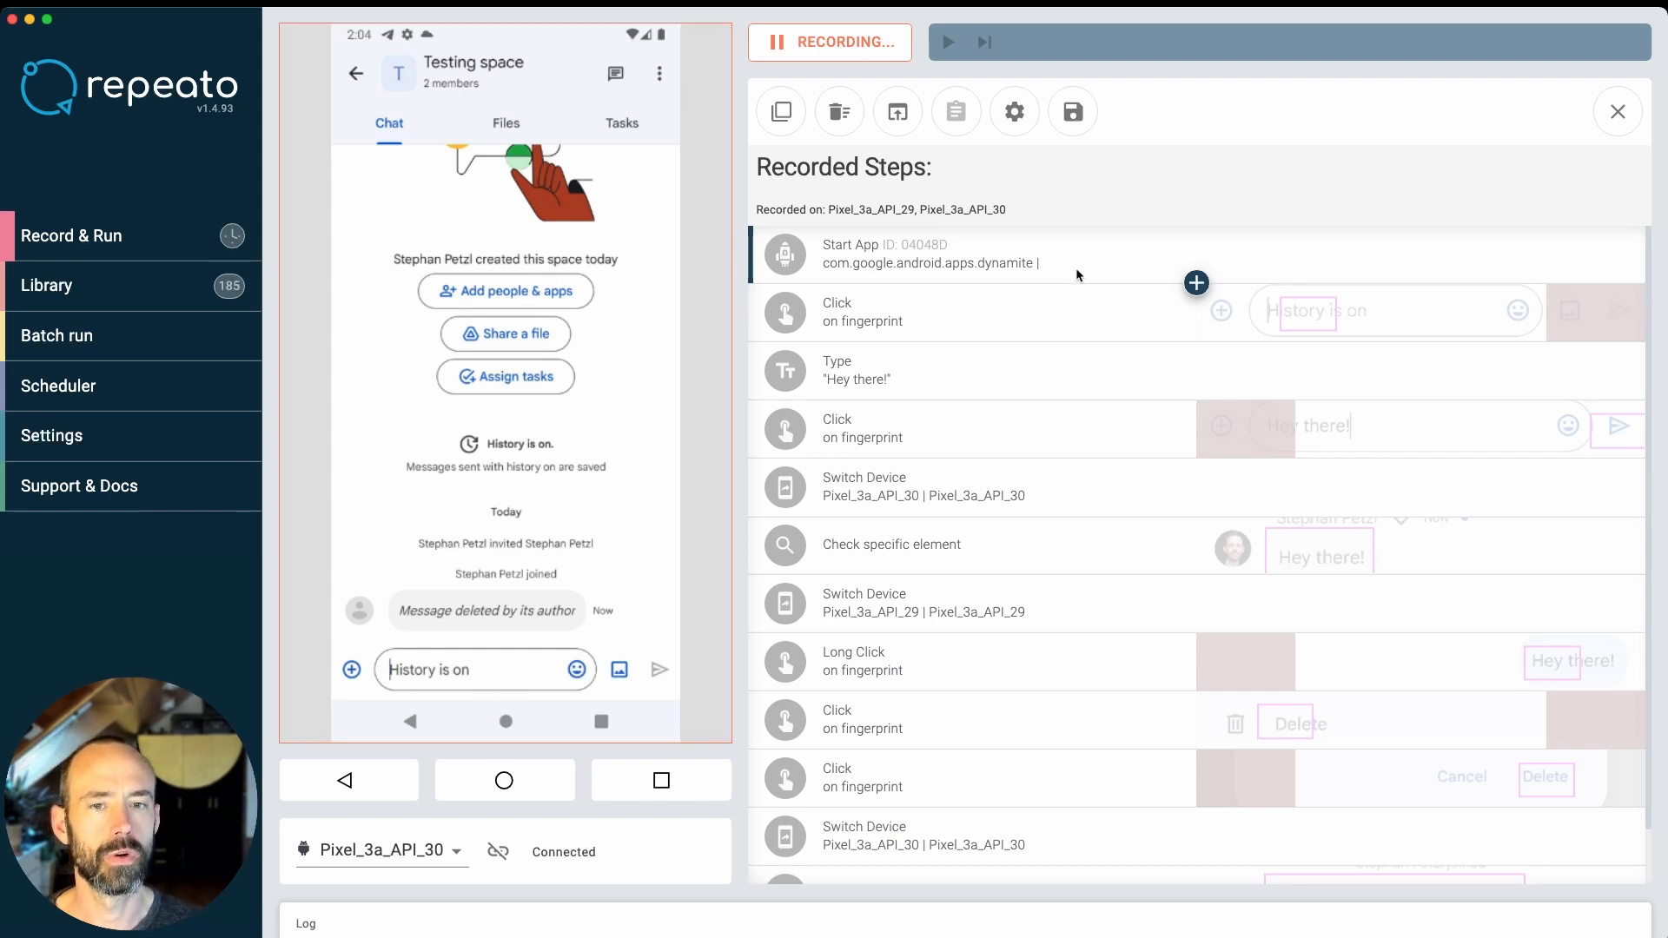
pyautogui.scroll(-1, 1076, 268)
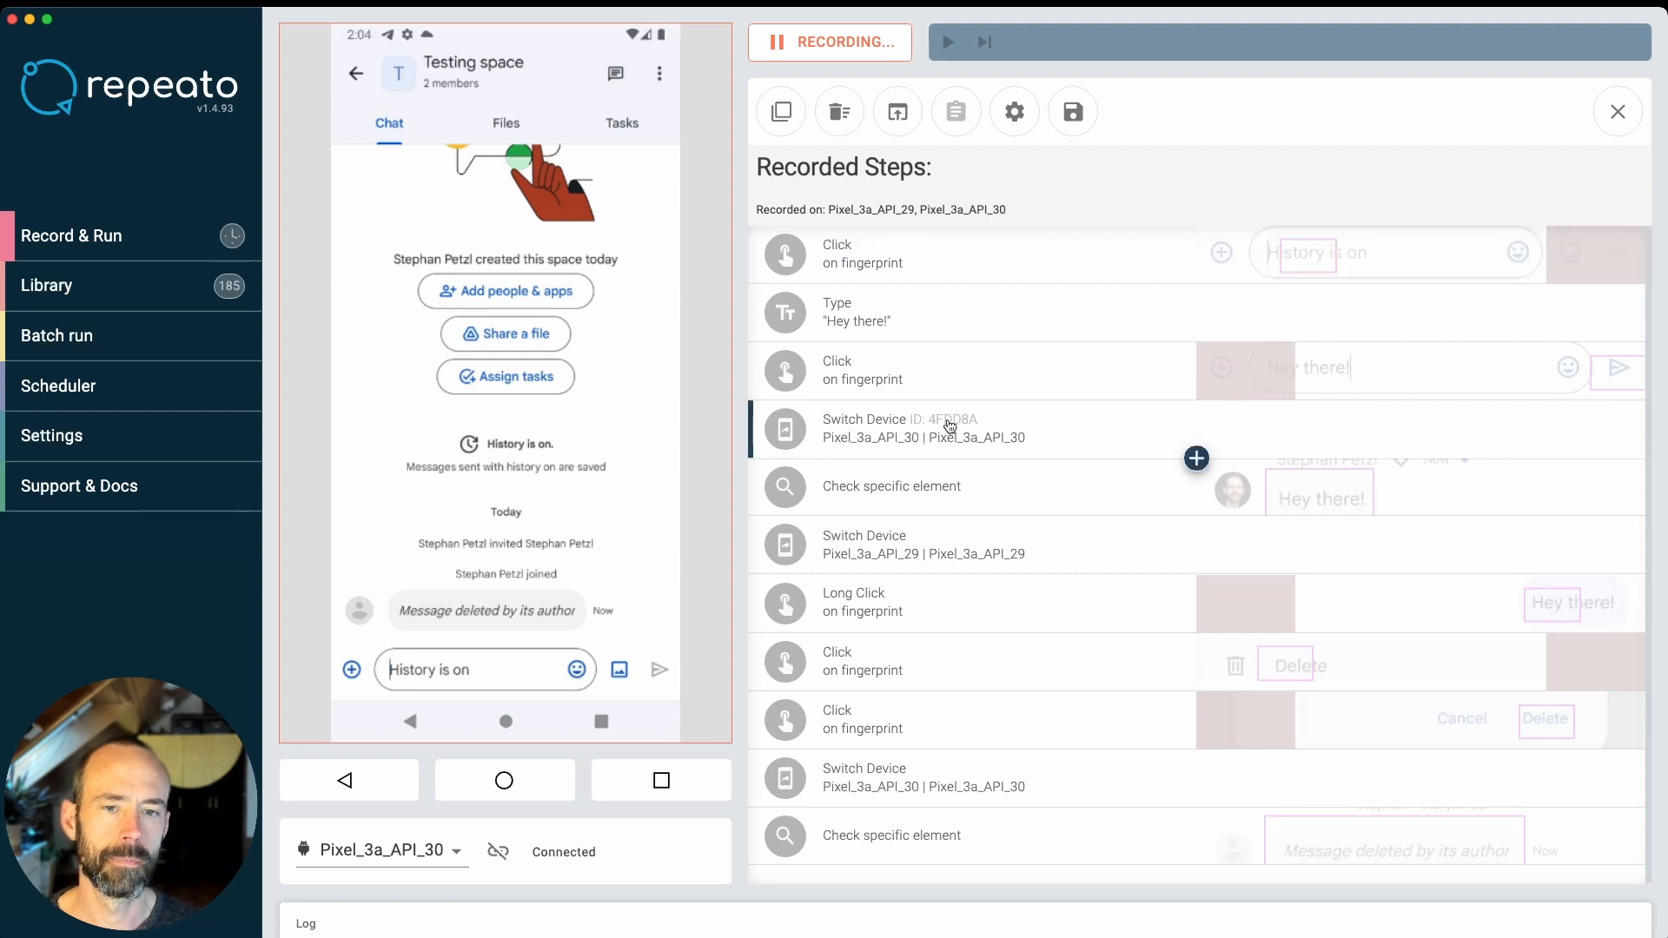
# - Set the role name of the first Pixel_3a_API_30 switch device step to "User B" and save it
pyautogui.click(936, 427)
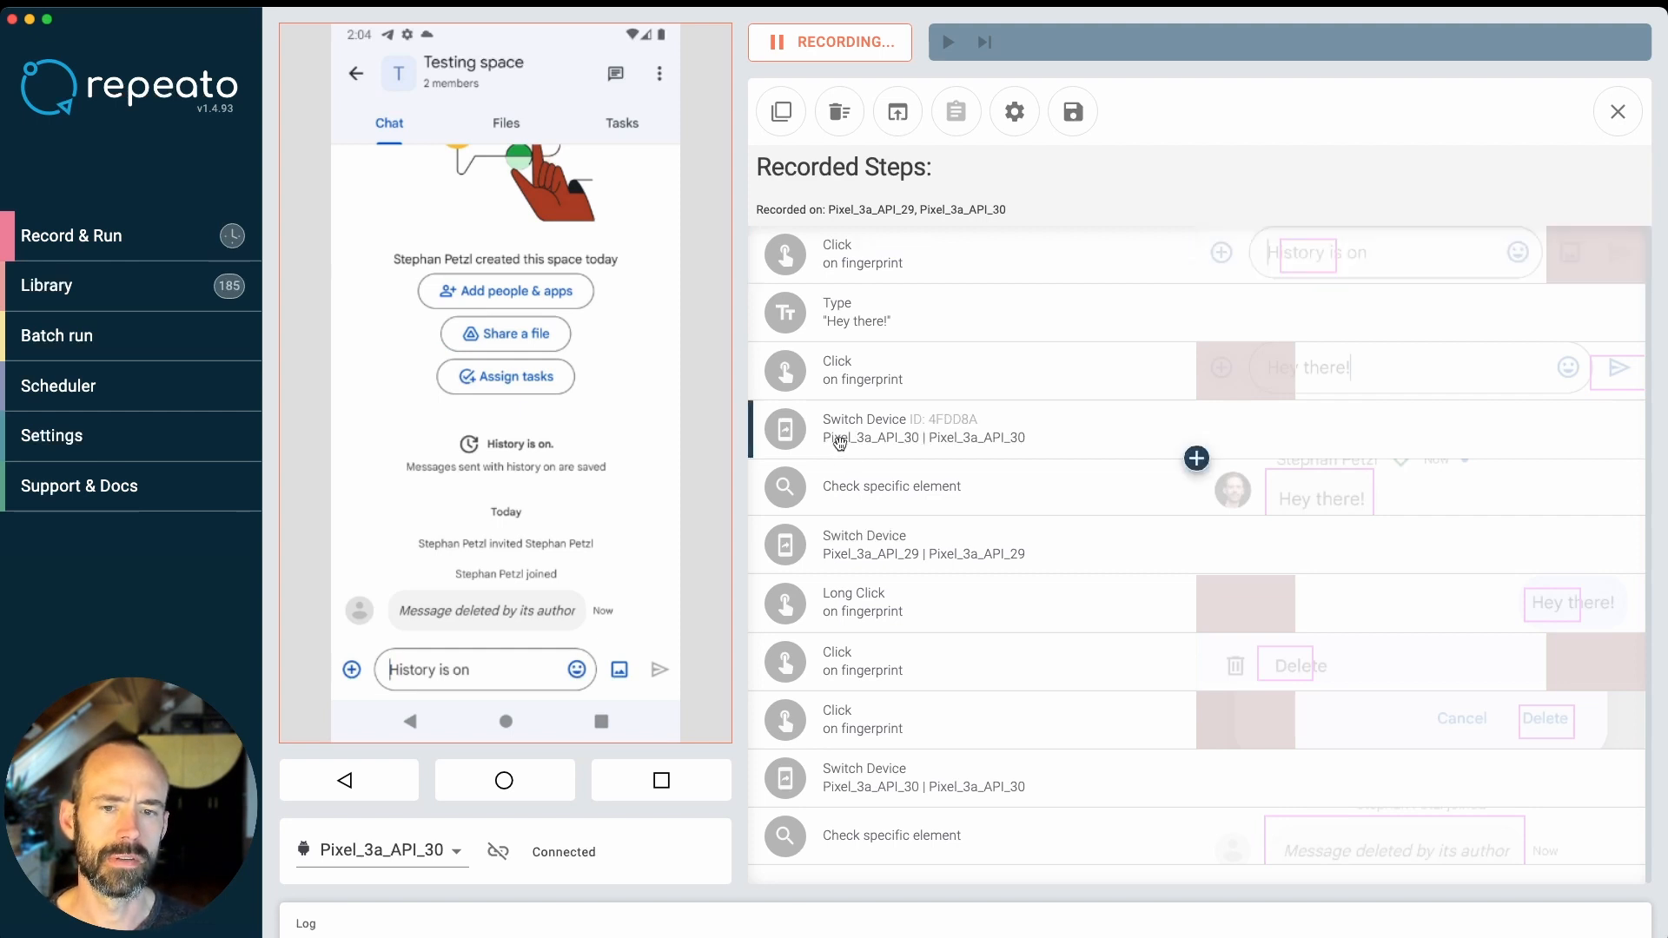
pyautogui.doubleClick(1071, 434)
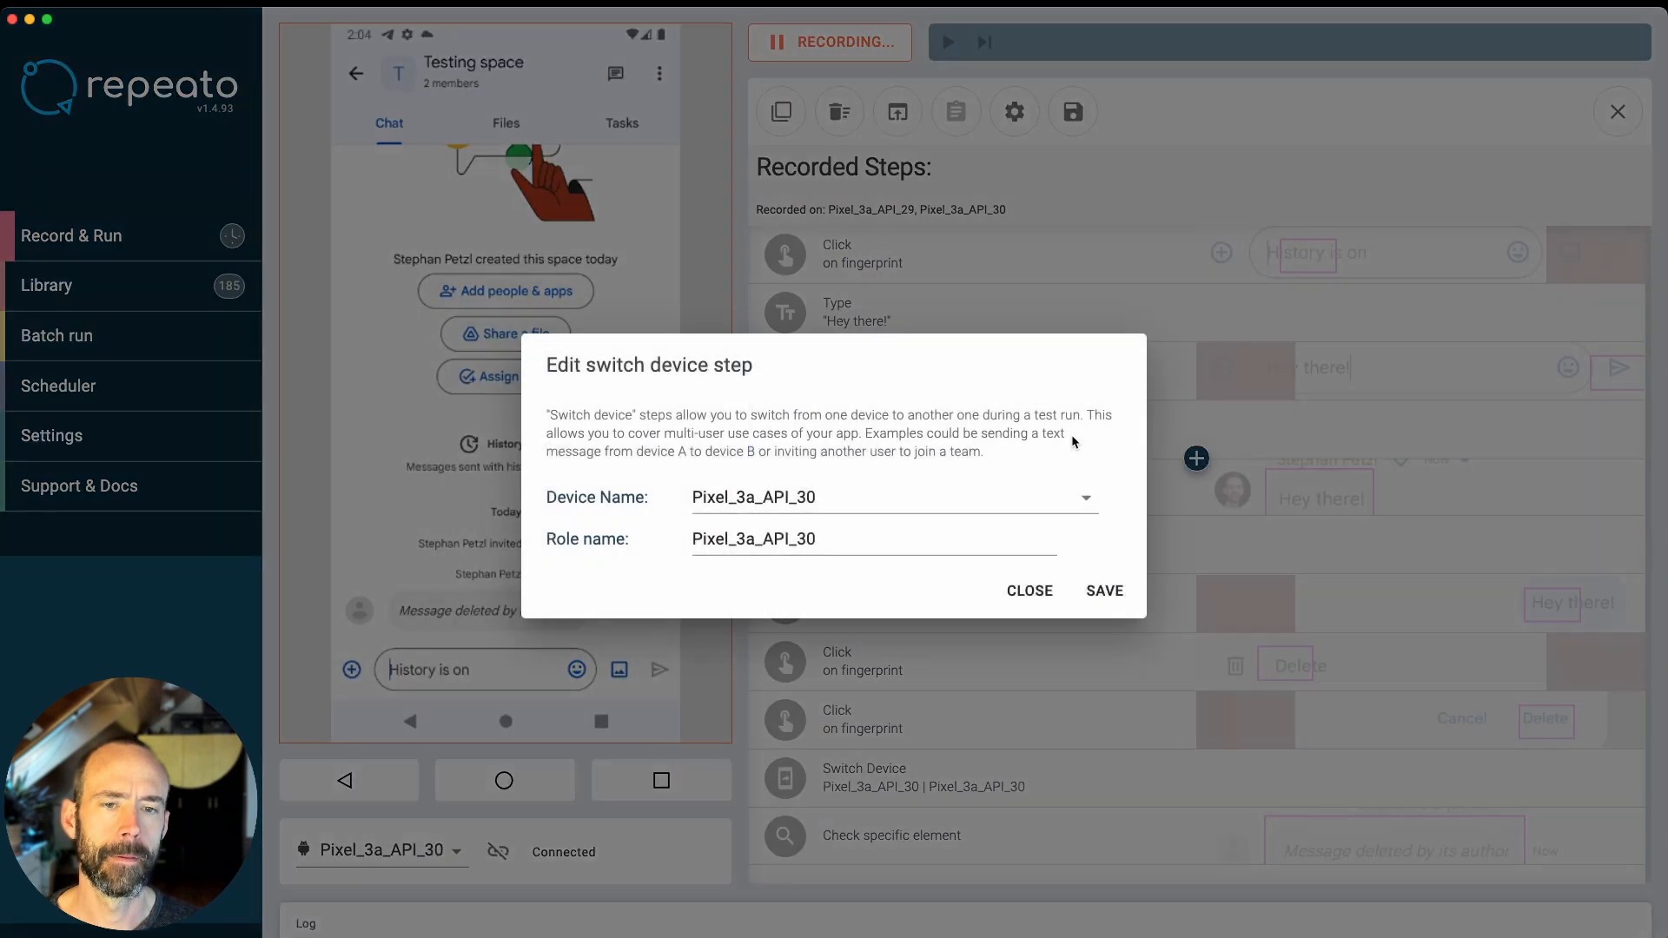
pyautogui.doubleClick(854, 543)
pyautogui.write('User B')
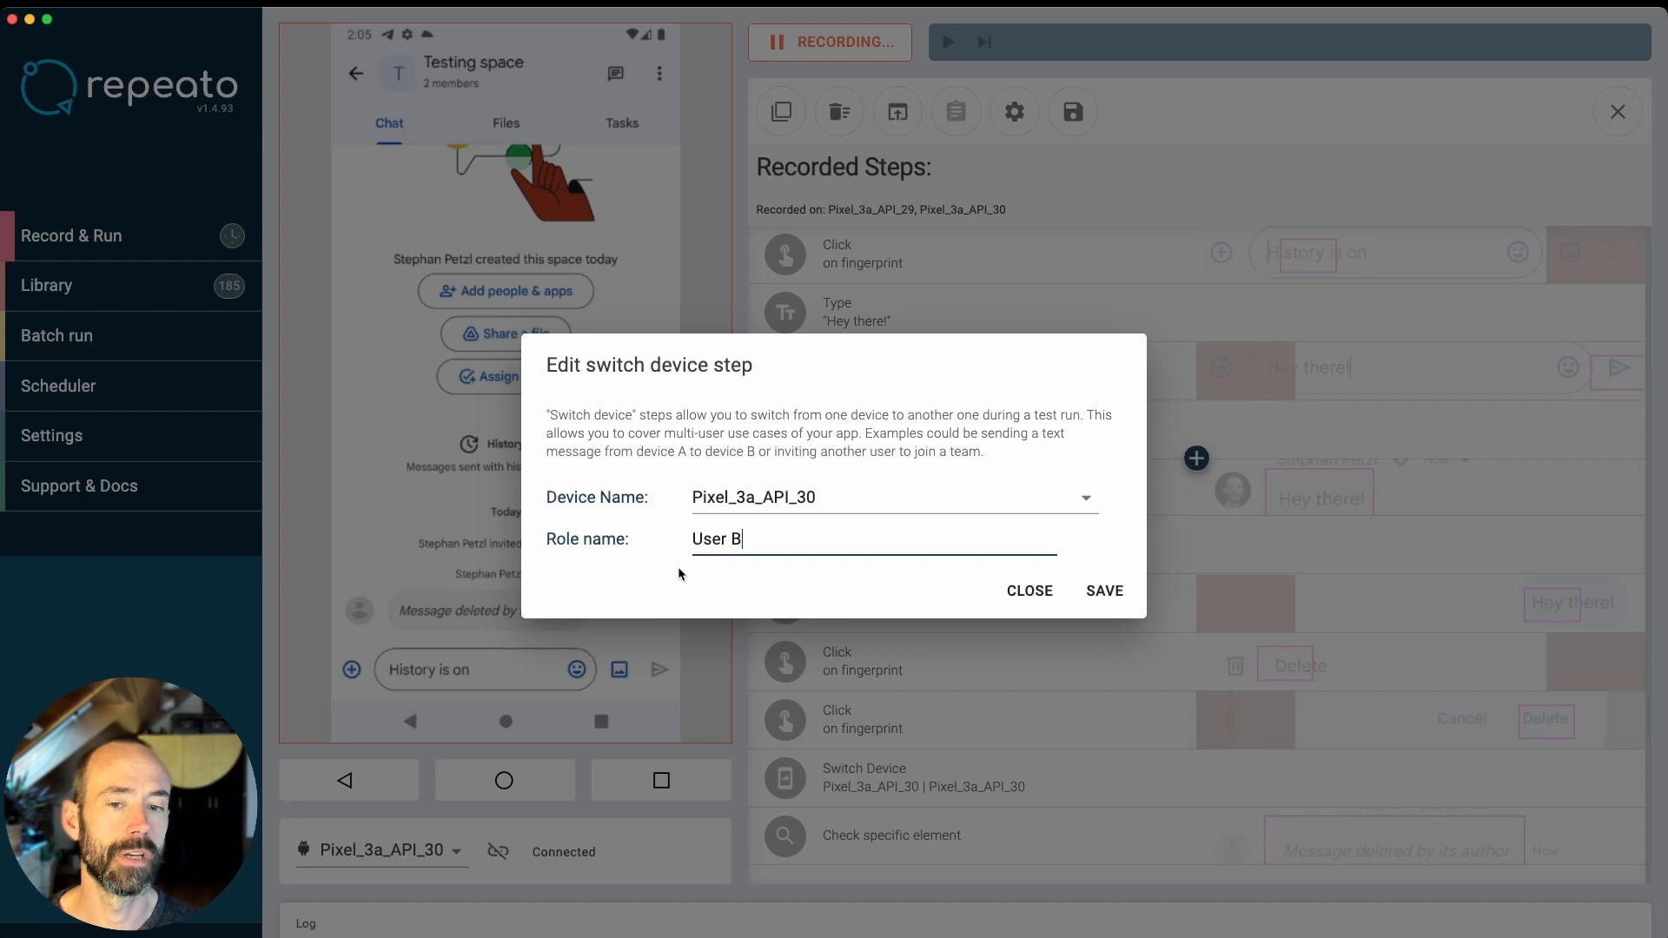
pyautogui.moveTo(751, 539)
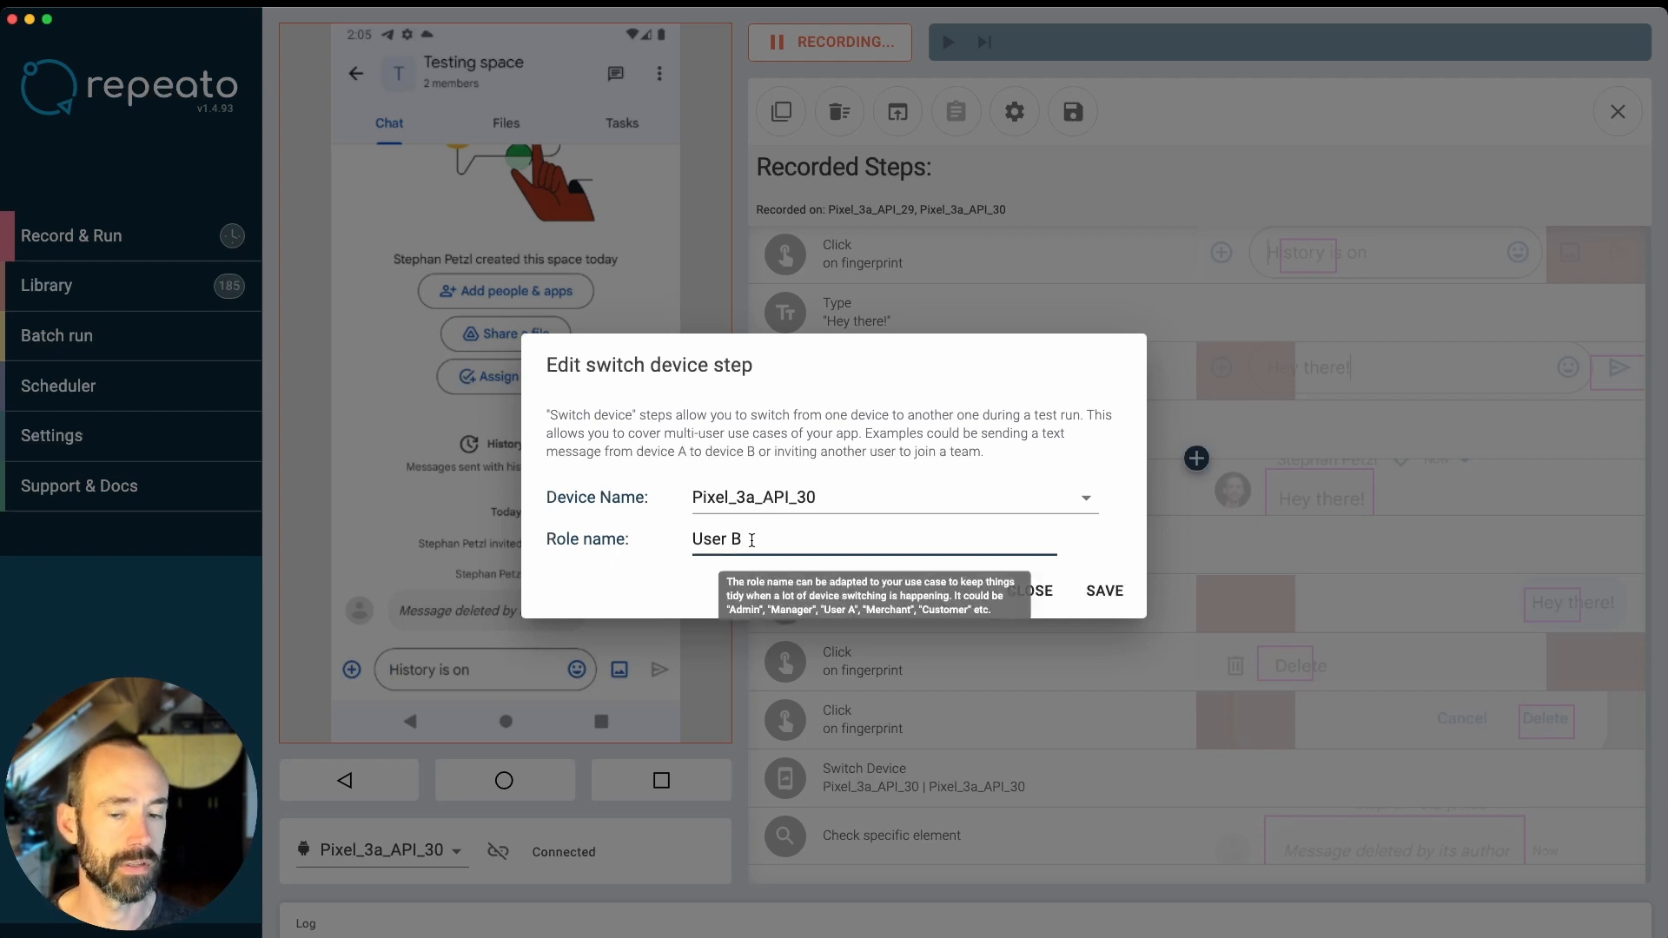
pyautogui.click(1106, 590)
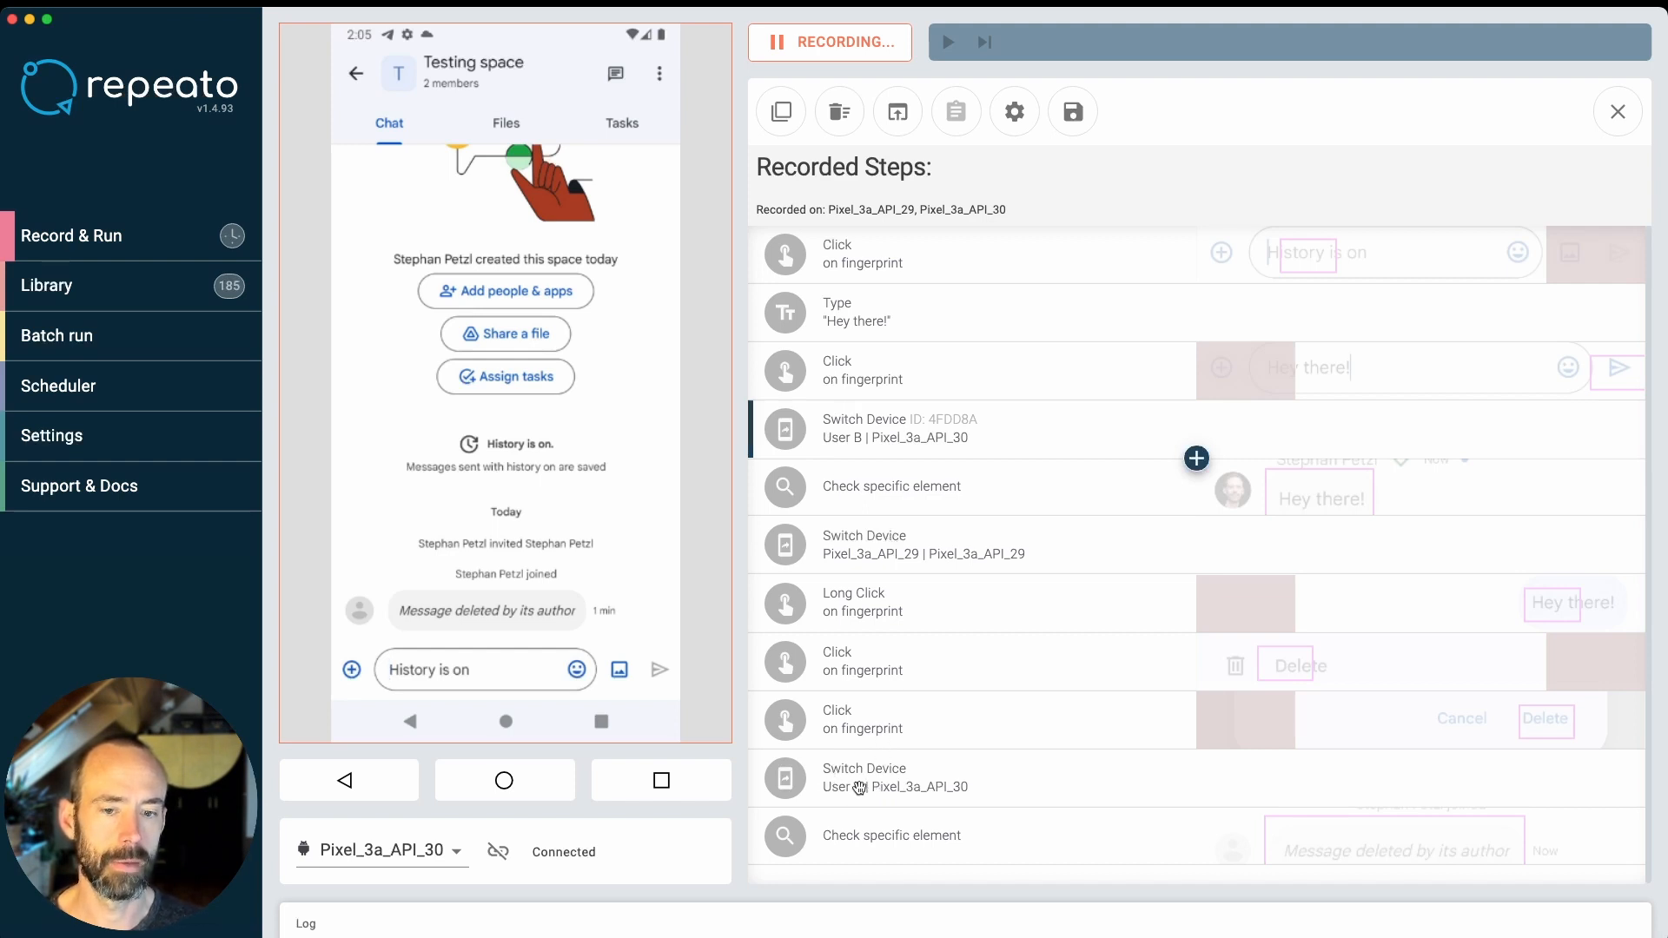
# - Set the Pixel_3a_API_29 switch device step's role name to "User A" and insert a copy of it as the test's first step
pyautogui.click(1051, 554)
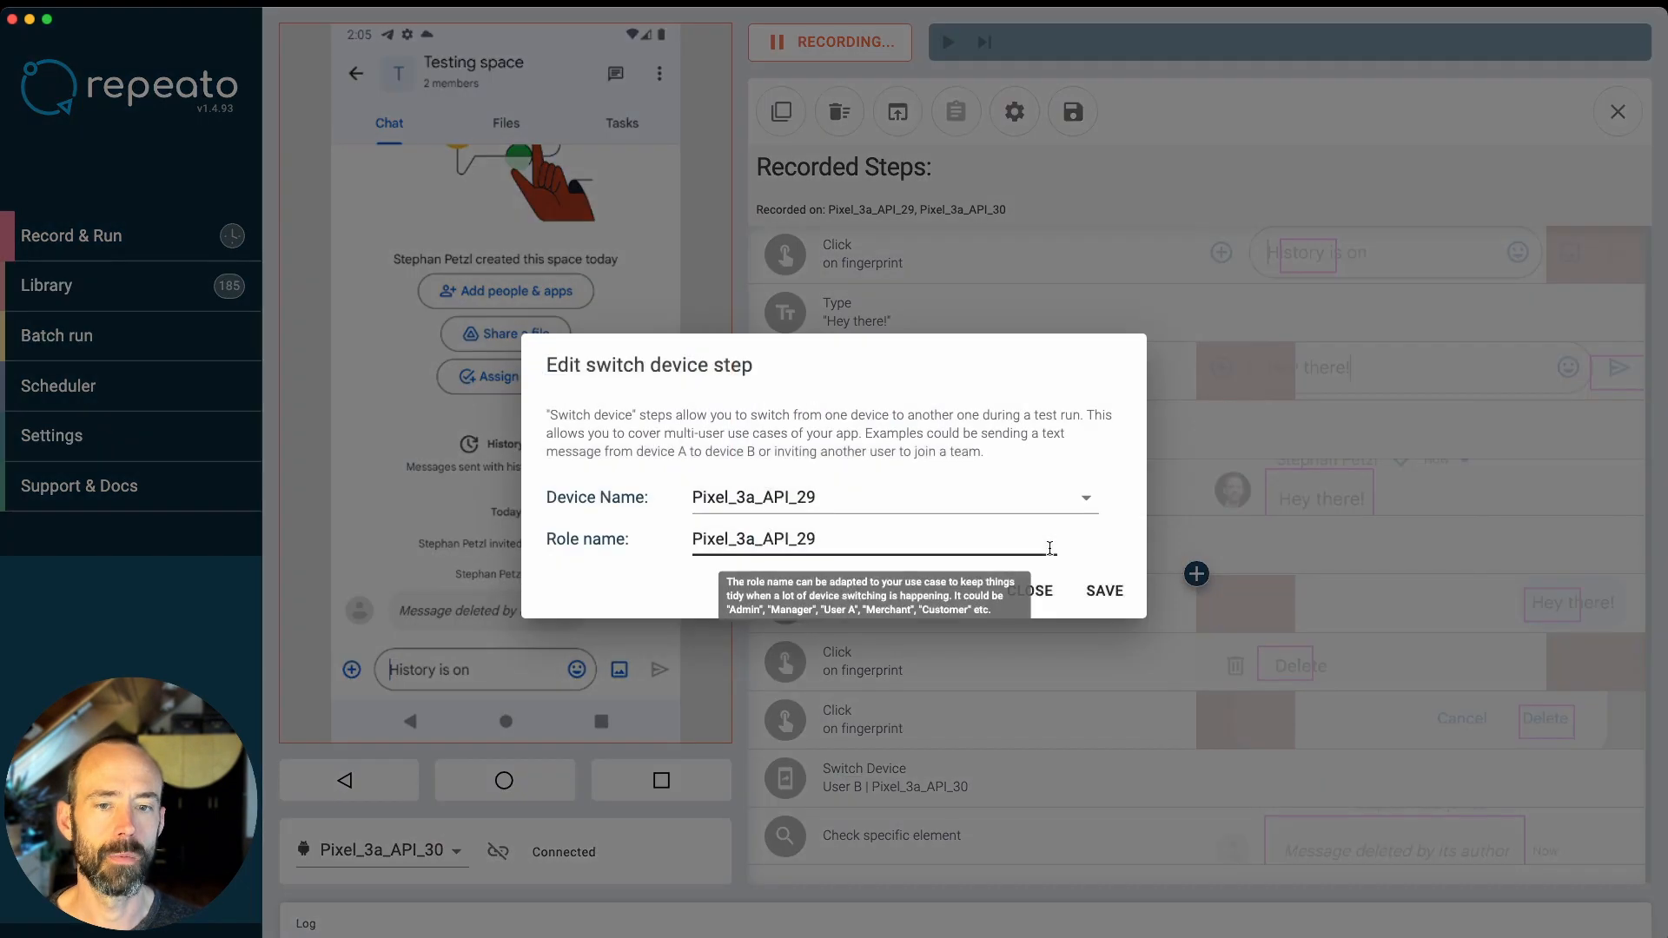
pyautogui.doubleClick(875, 539)
pyautogui.write('User A')
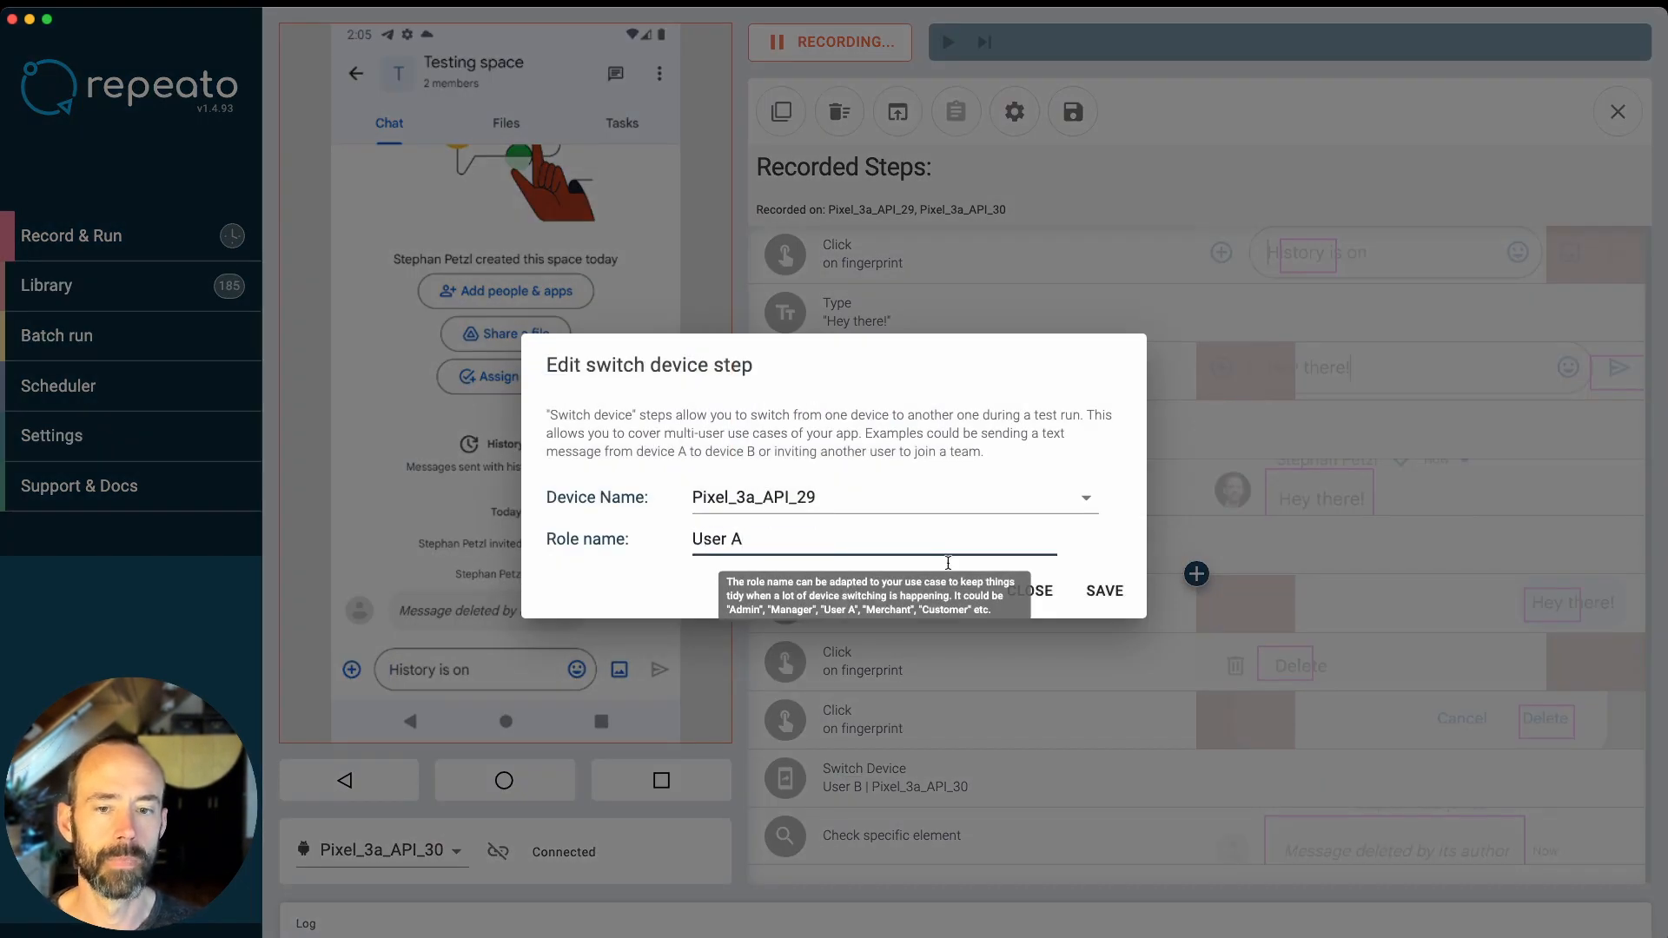
pyautogui.click(1109, 591)
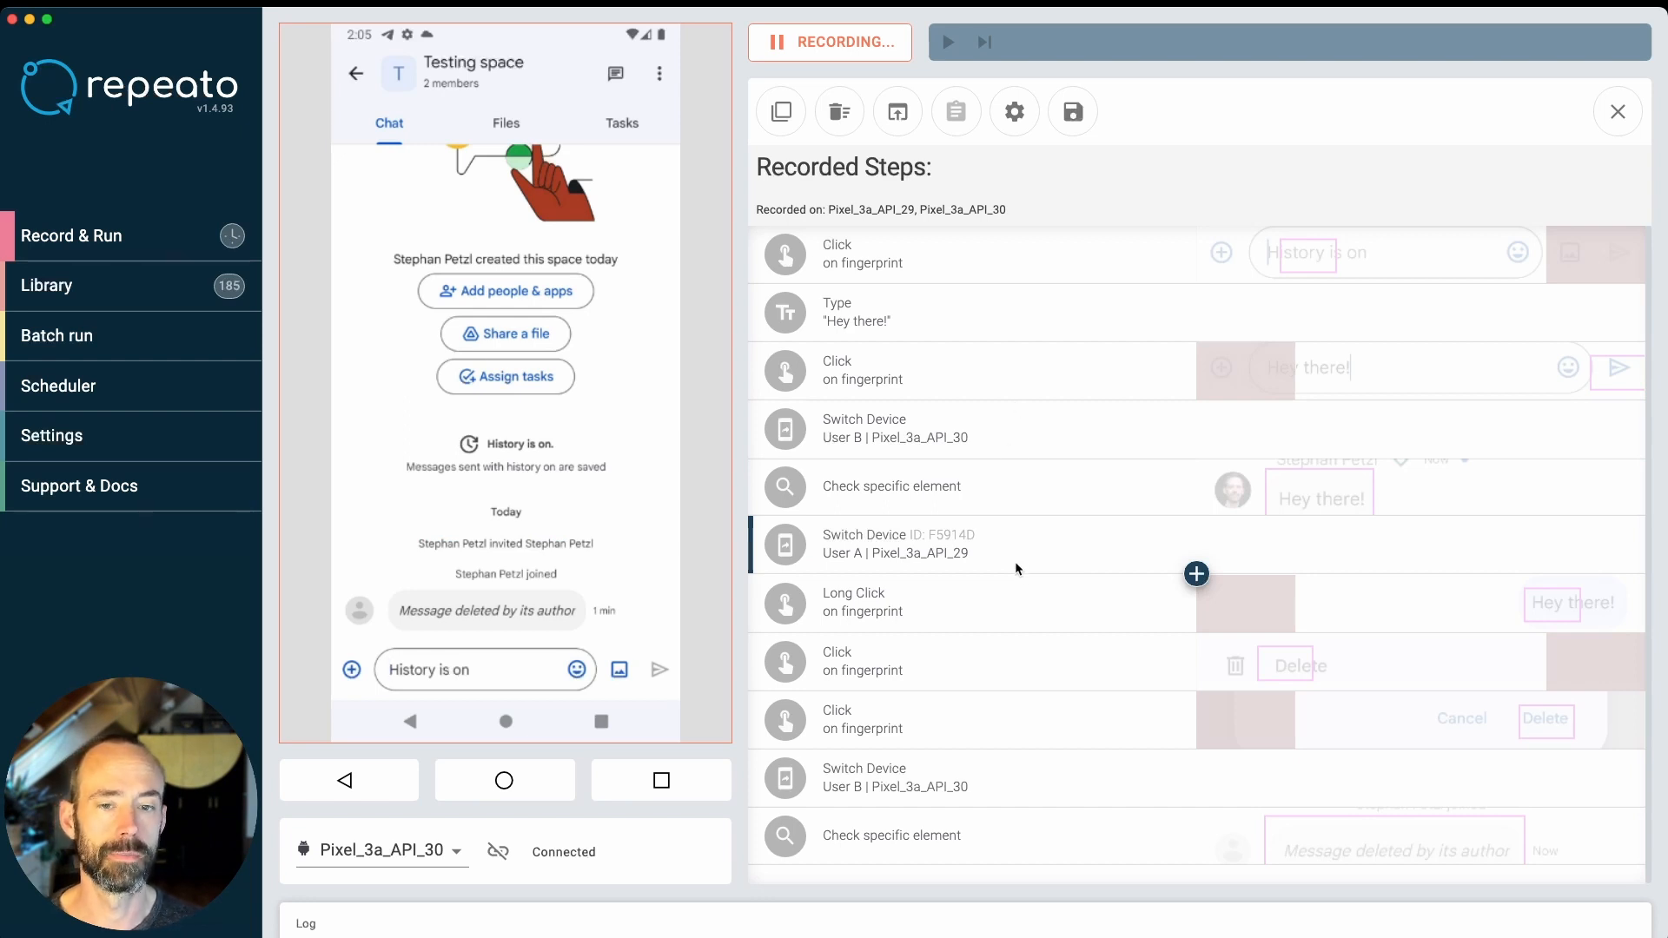
pyautogui.press('super+c')
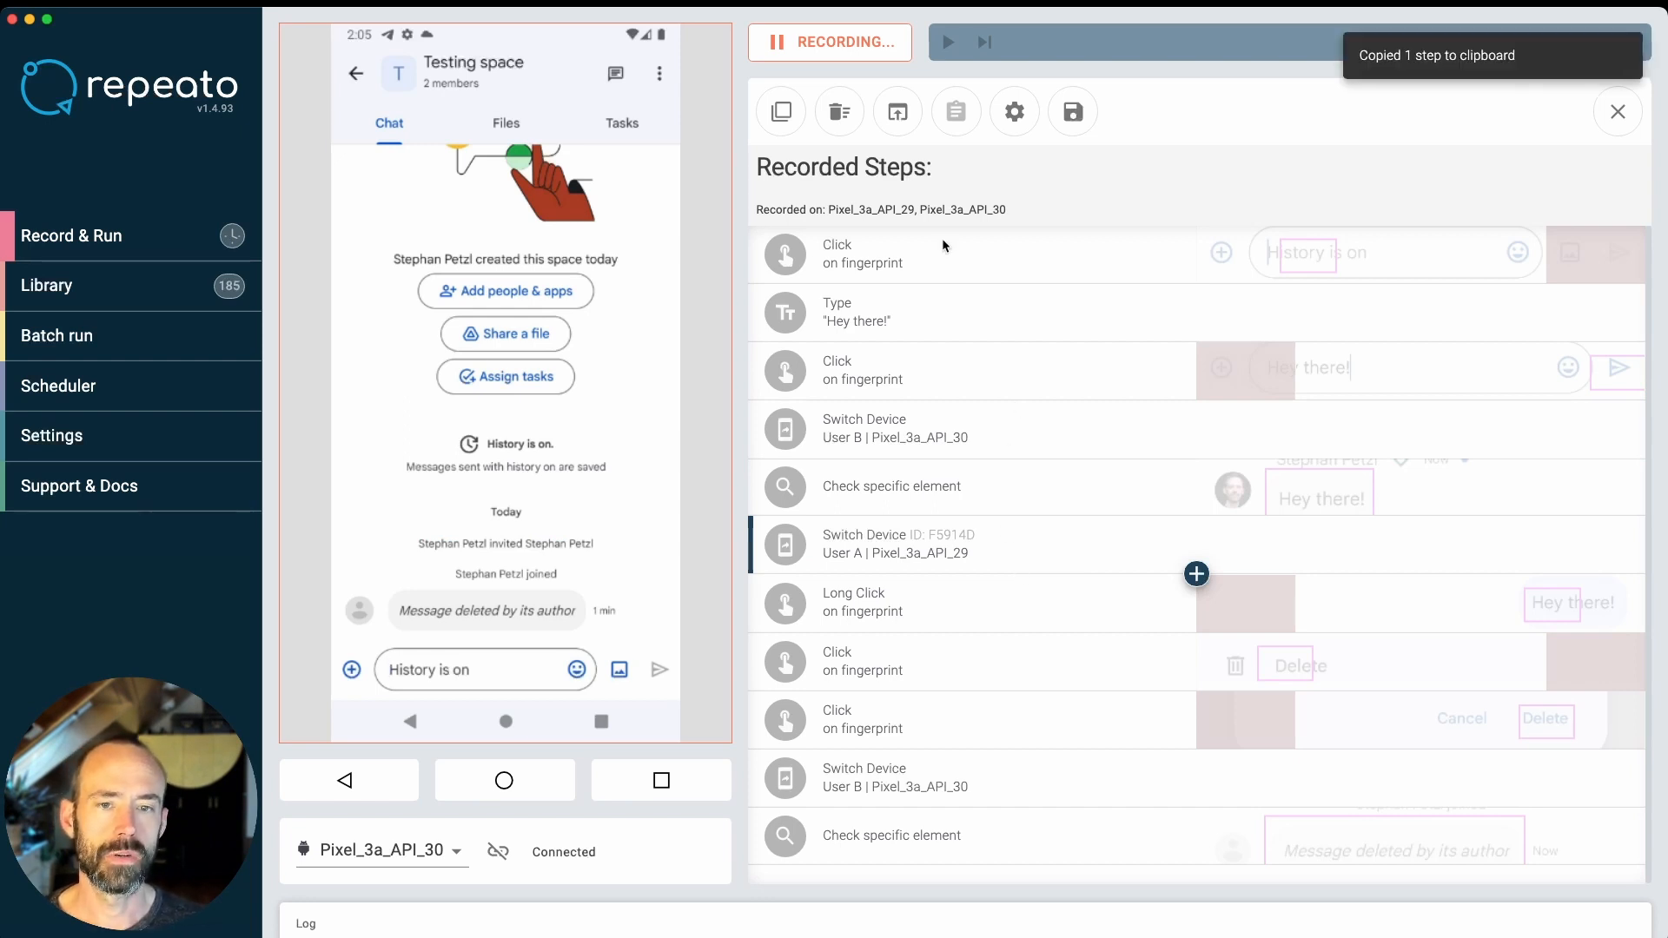
pyautogui.press('super+v')
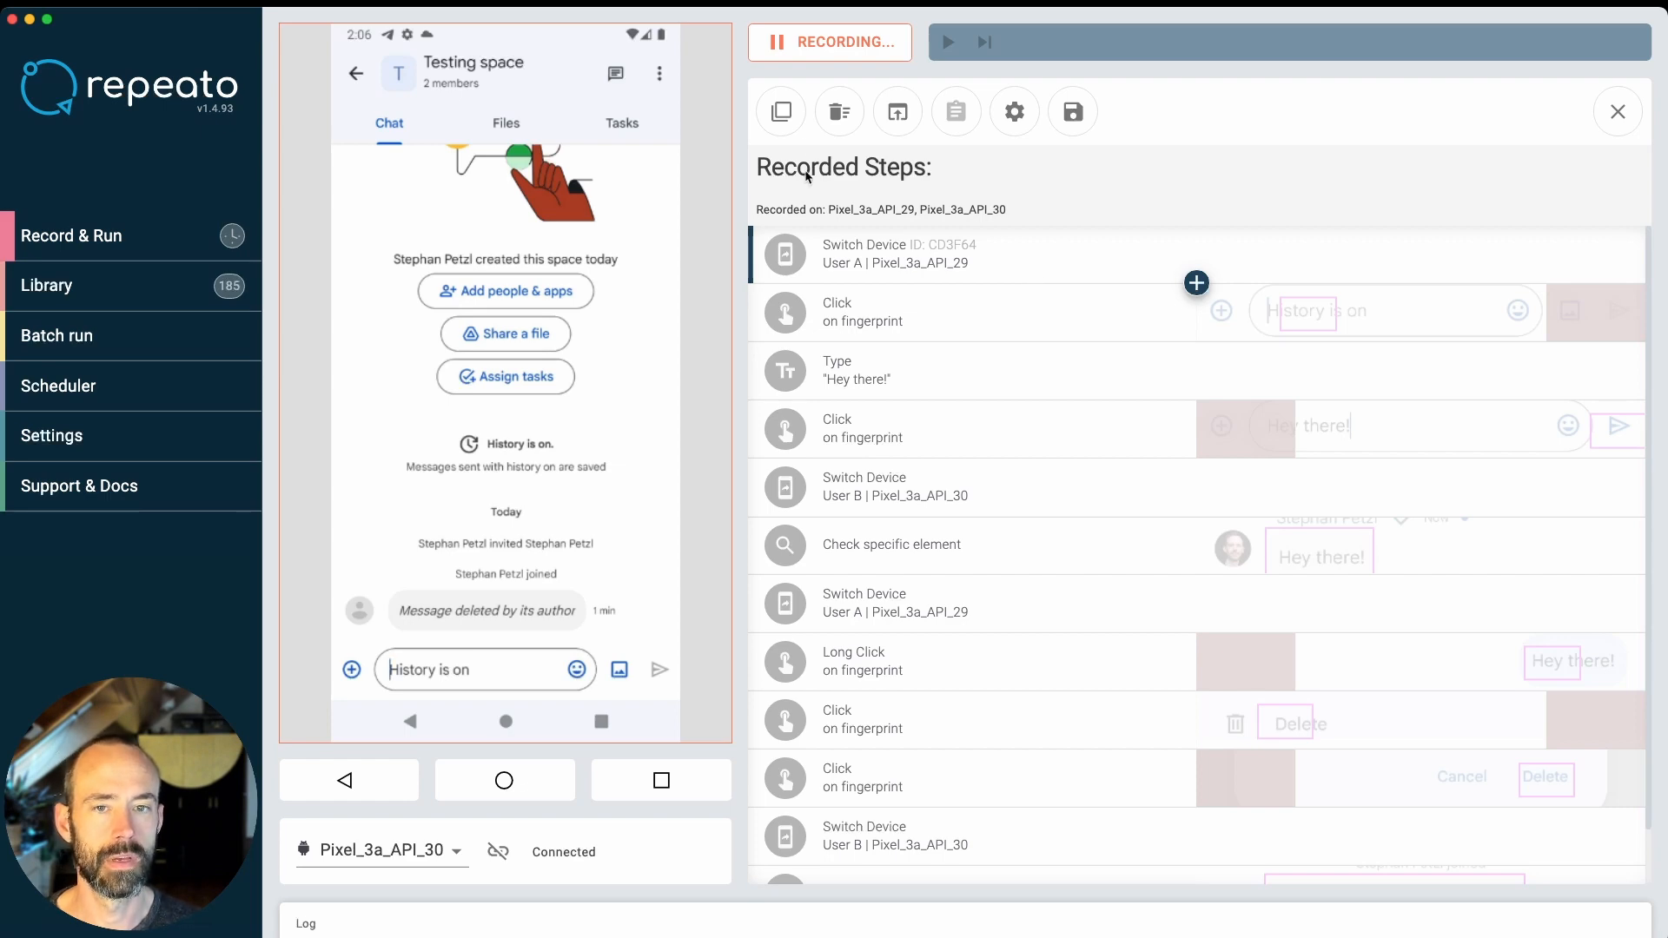
# - Save the test as "Sending a message from User A to User B" in the Switch device step tests folder
pyautogui.click(1086, 113)
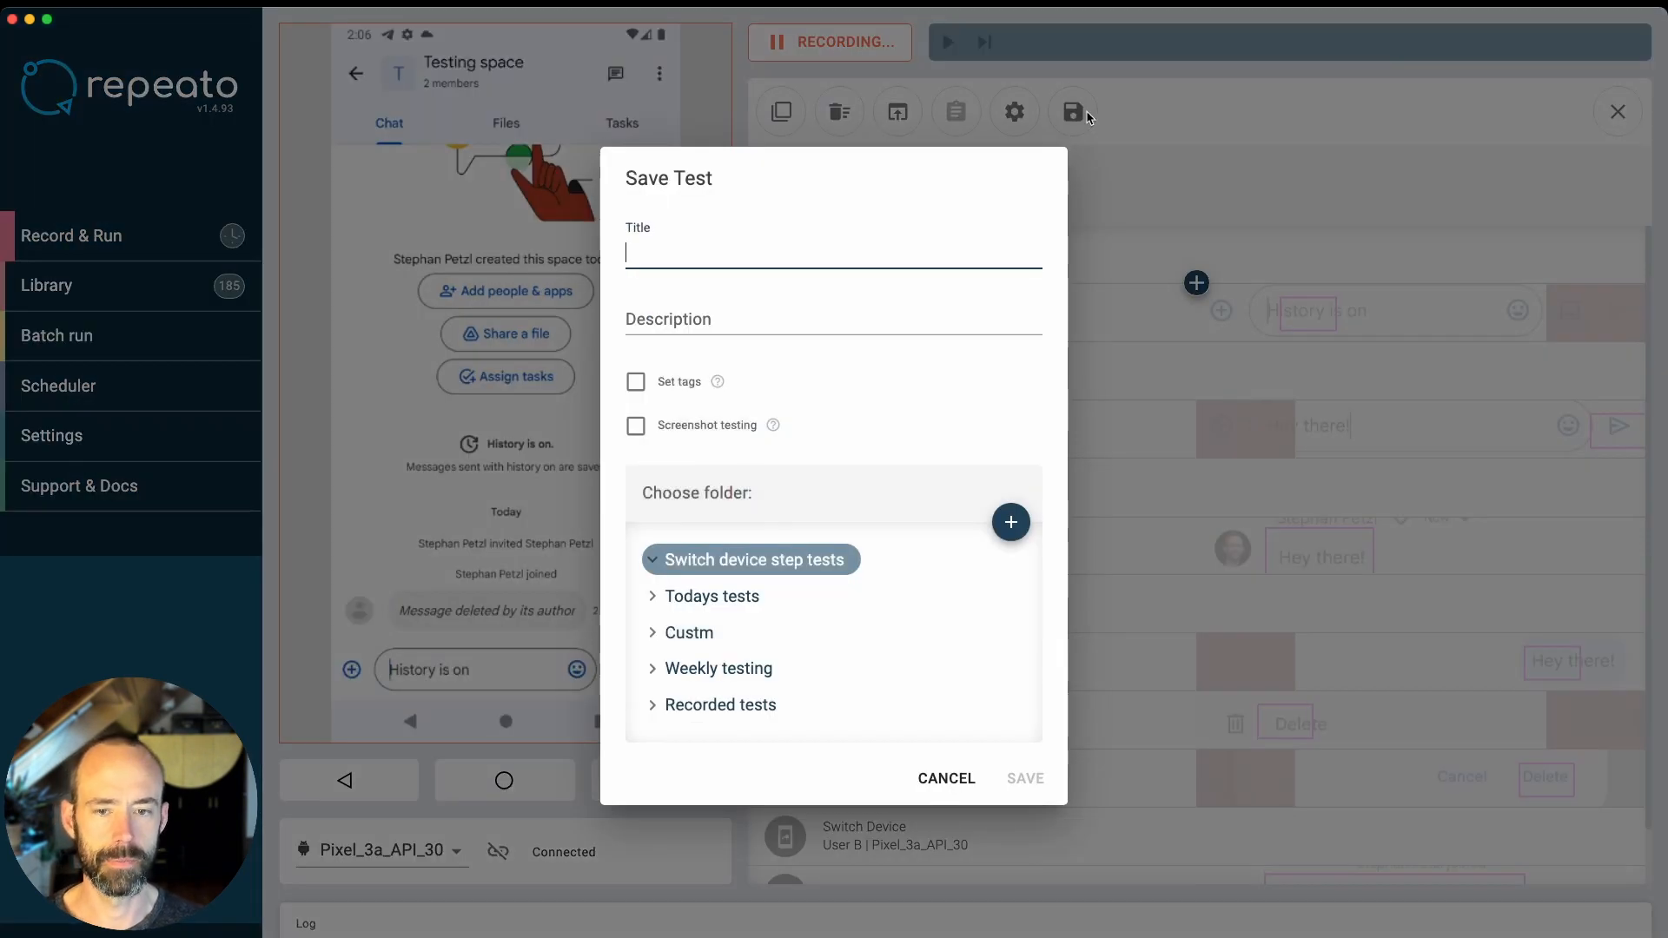
pyautogui.write('Sending')
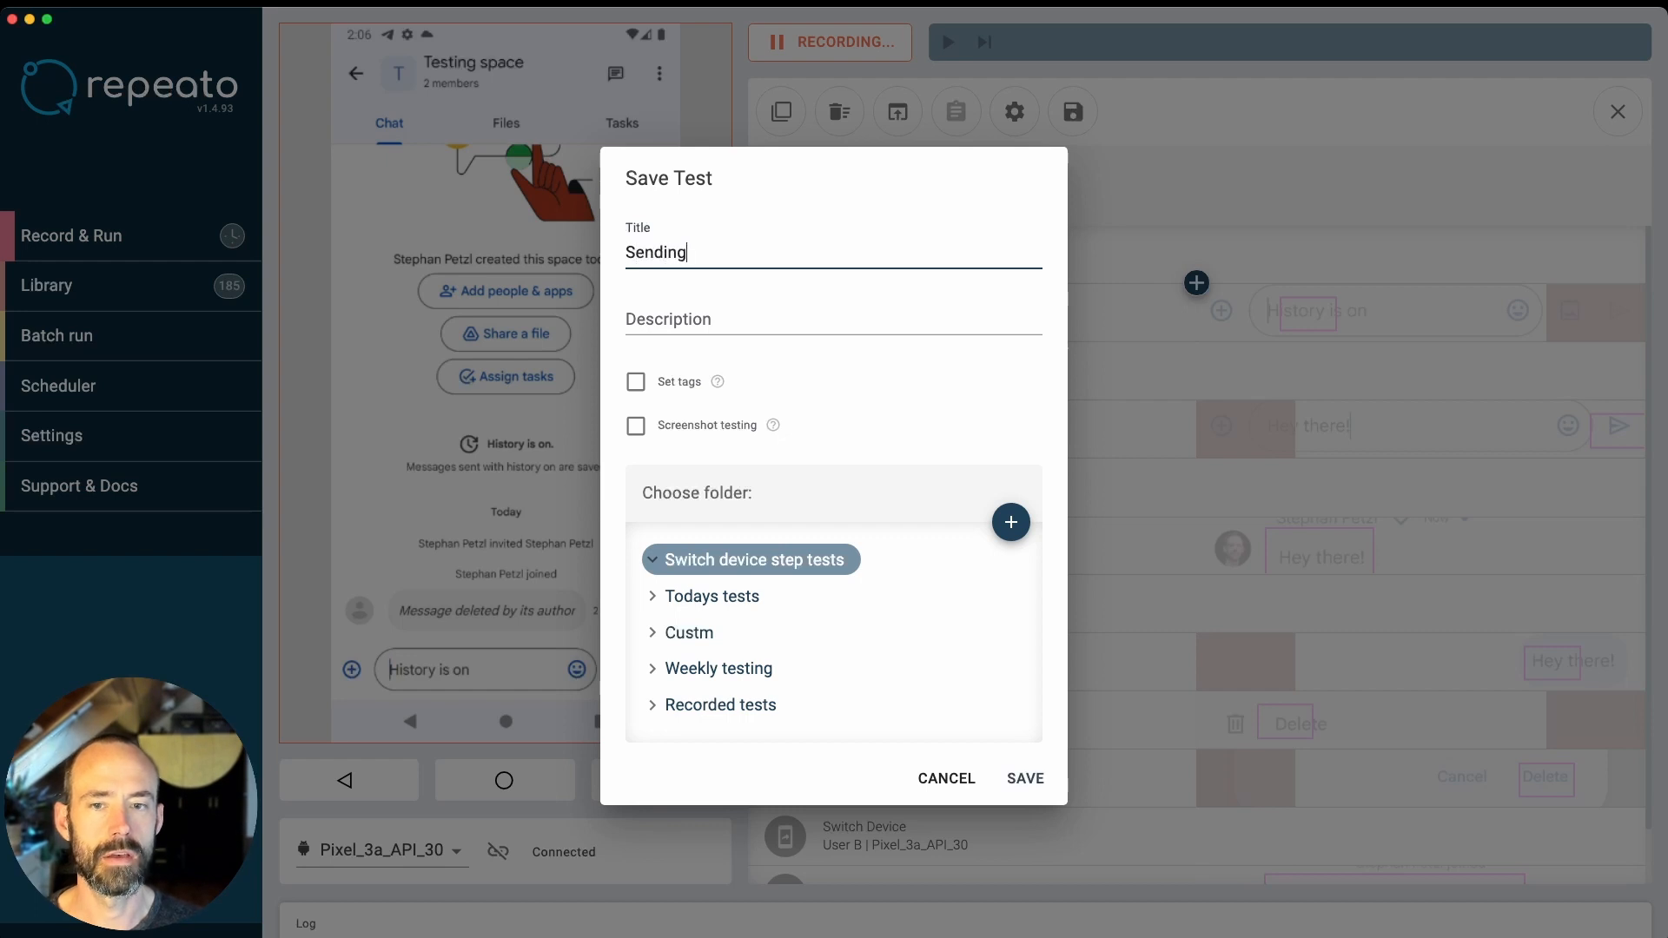
pyautogui.write(' a message from User A to User B')
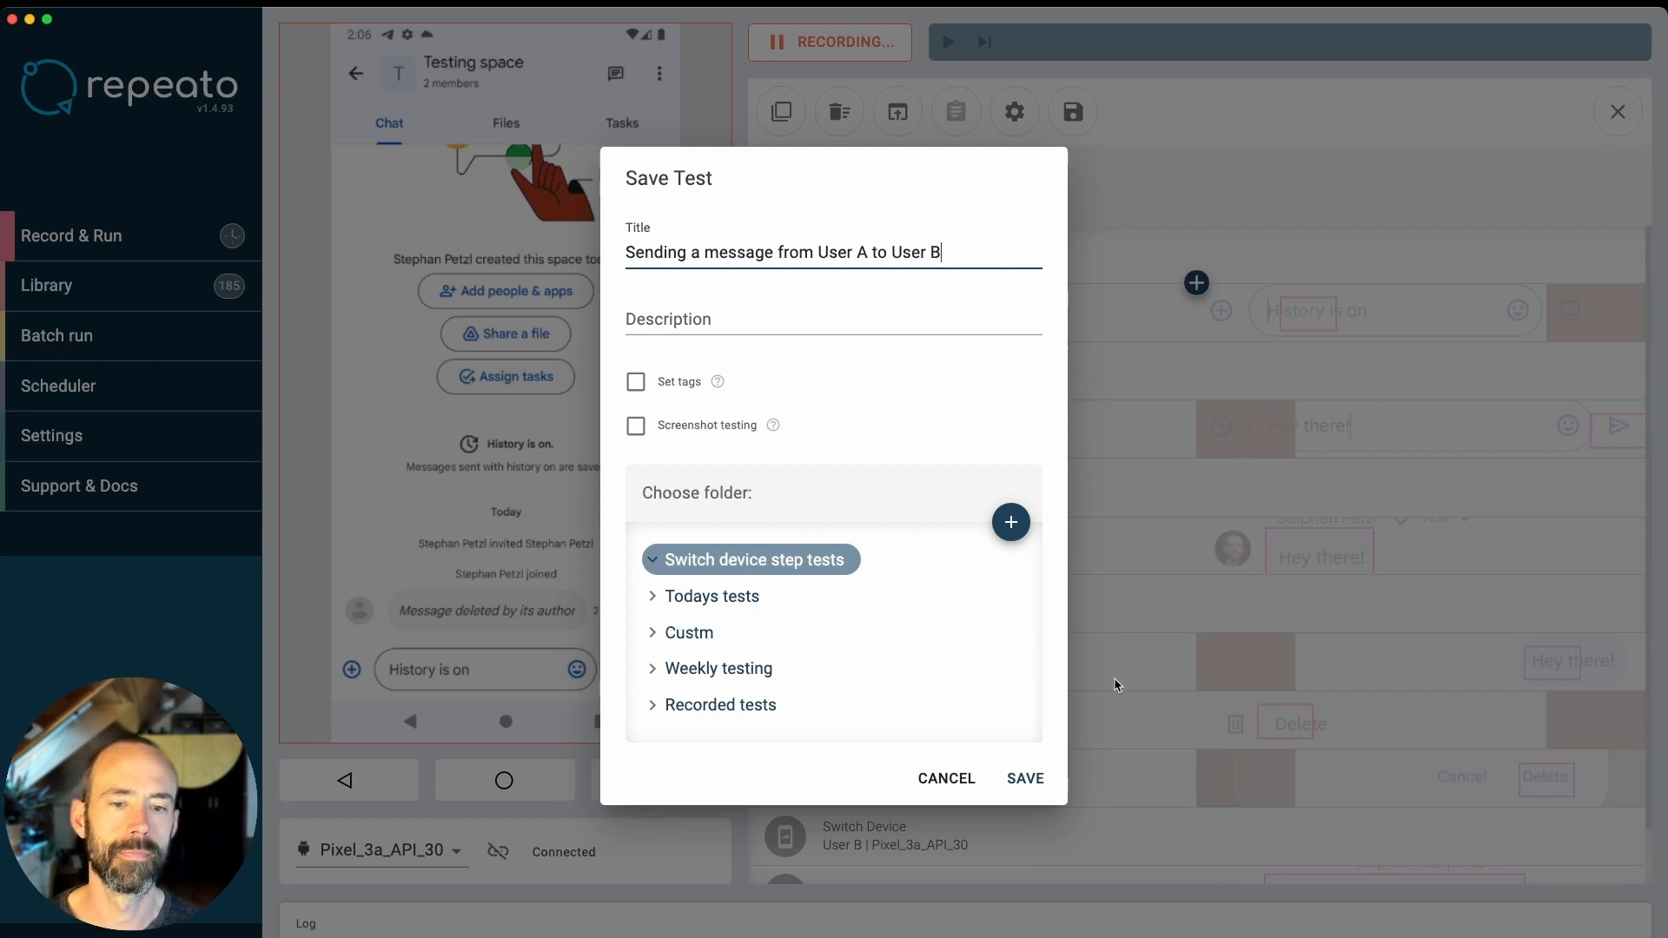
pyautogui.click(1008, 782)
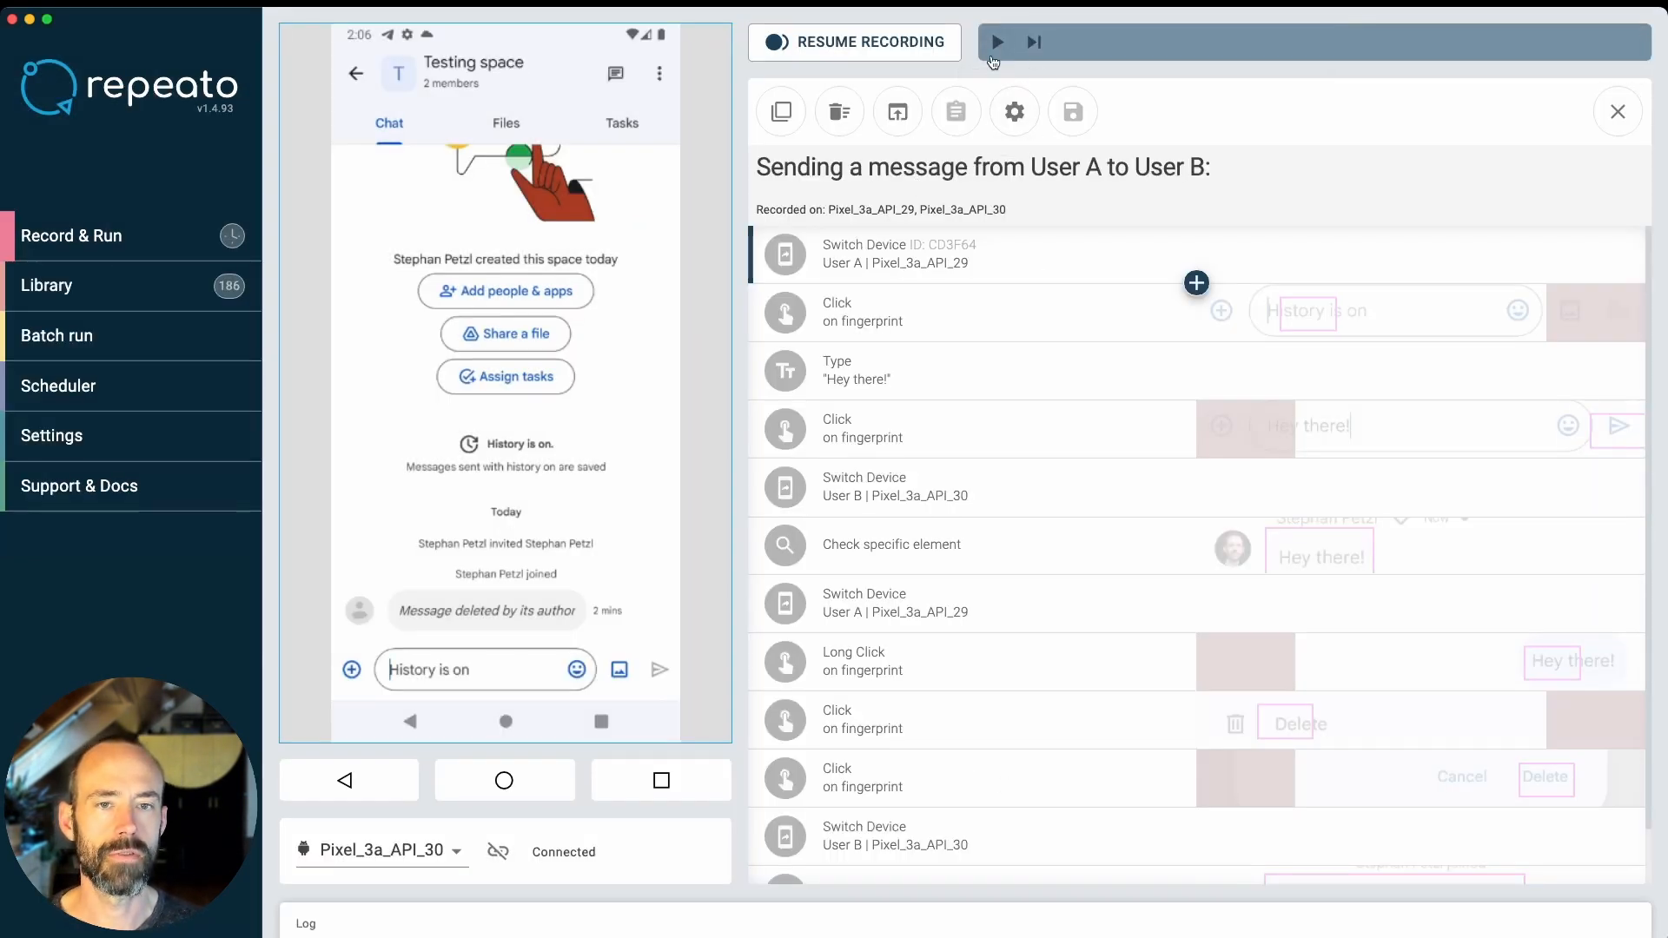
# - Run the saved test on both devices and review the result of every step
pyautogui.click(994, 44)
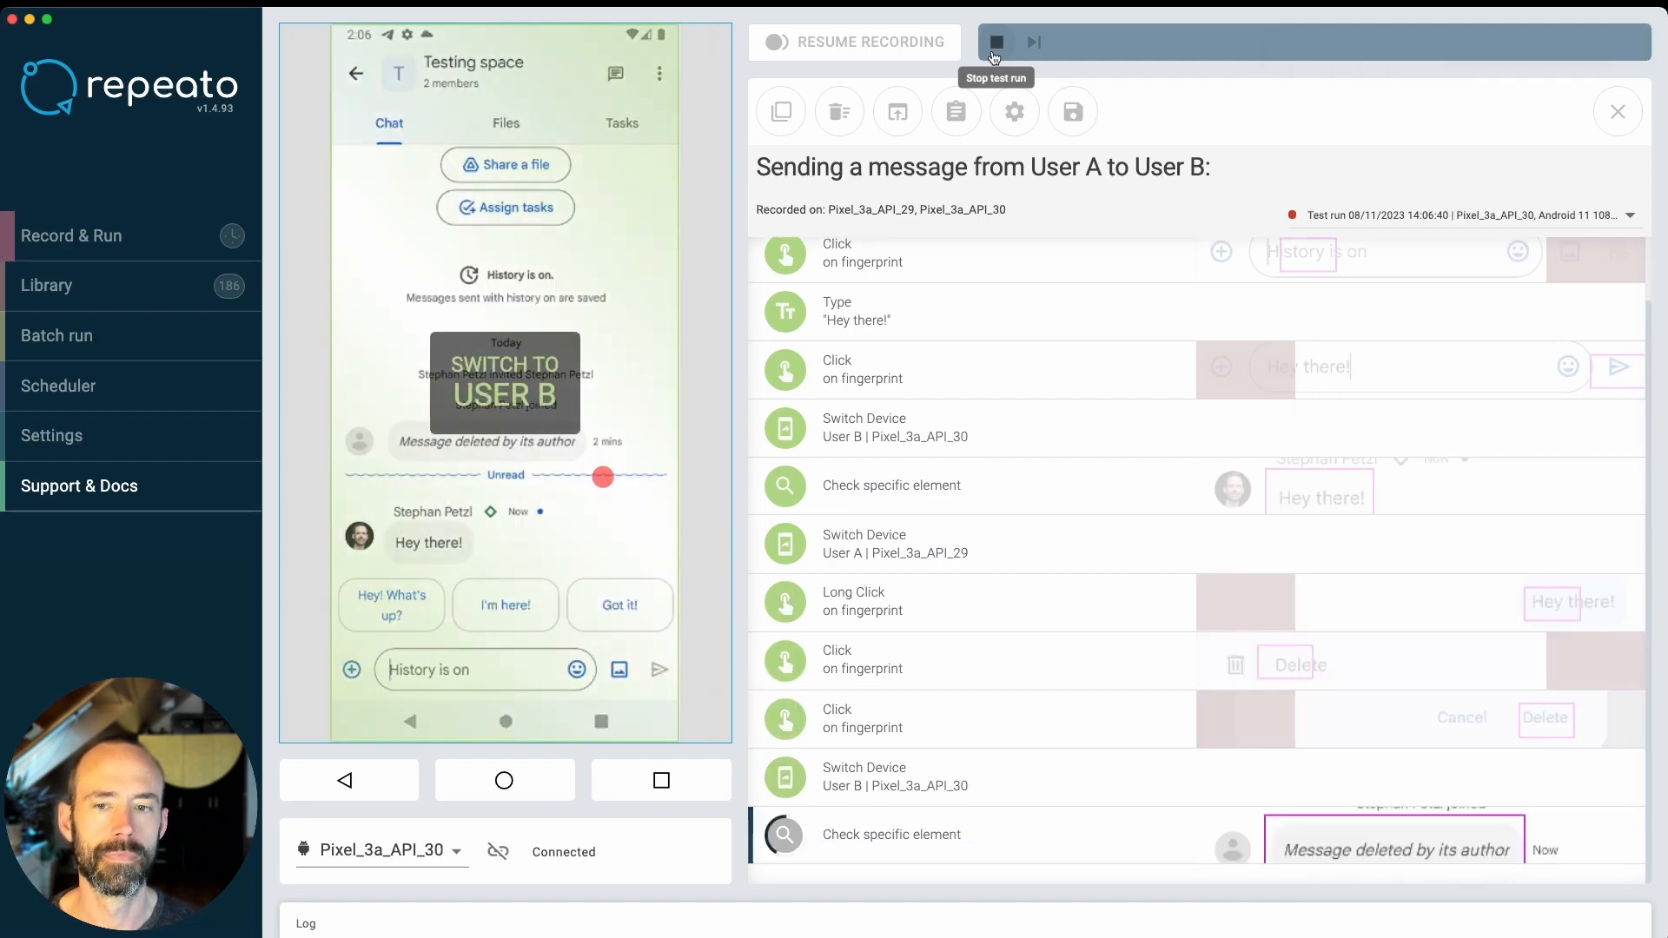
pyautogui.click(995, 42)
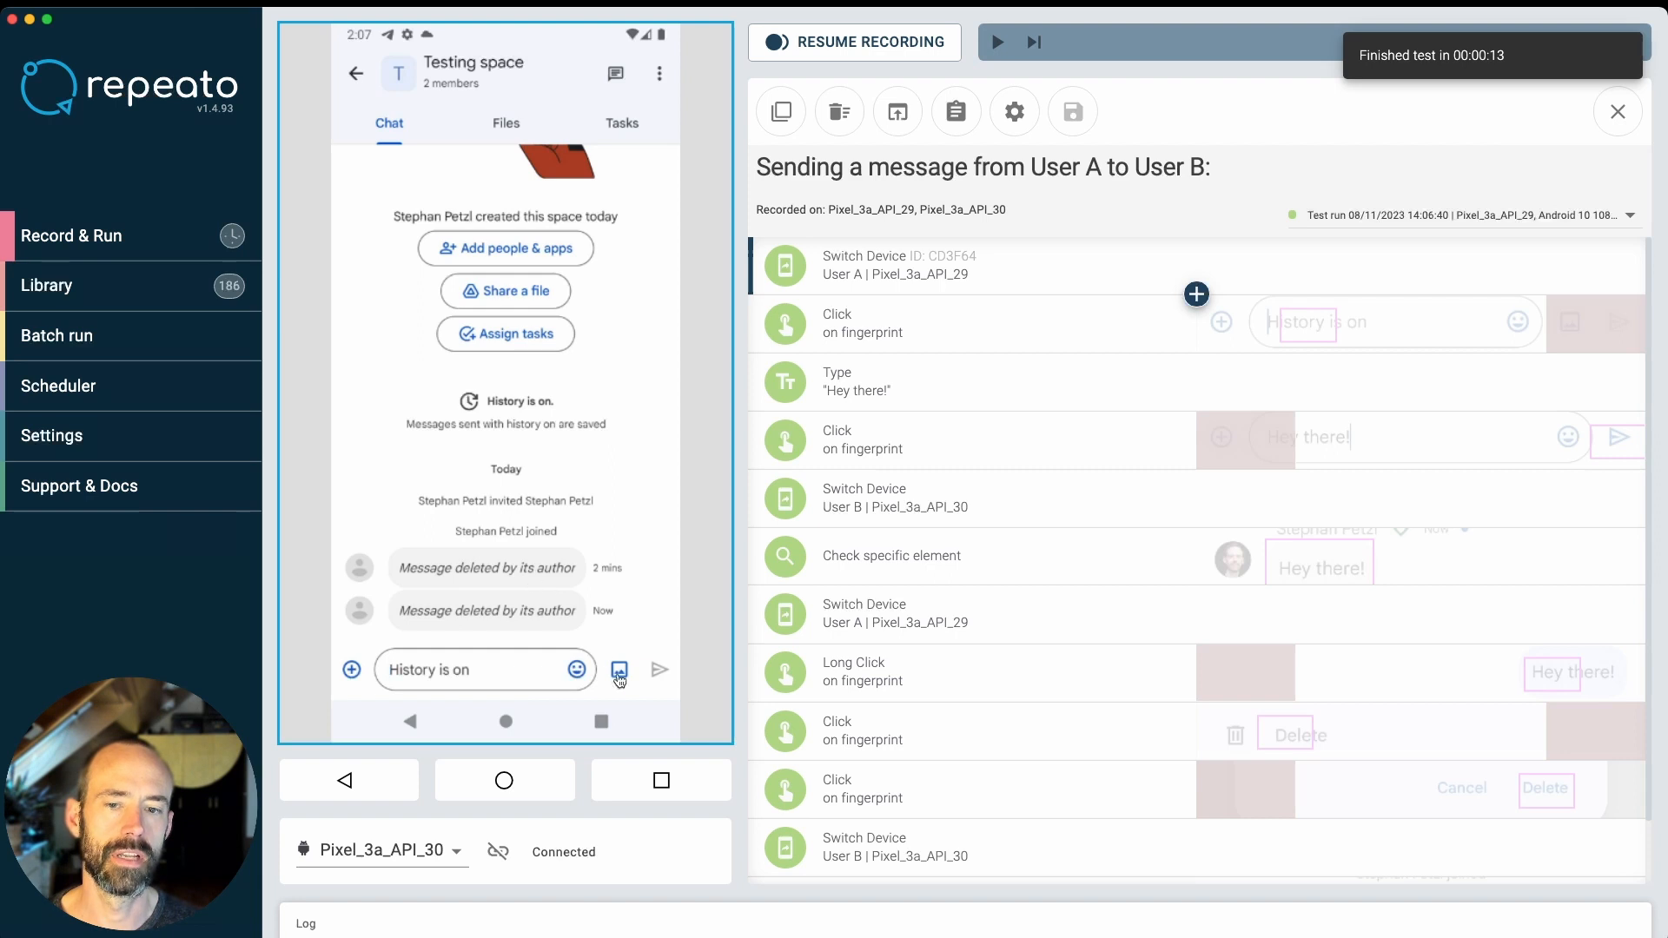
pyautogui.scroll(-1, 1008, 597)
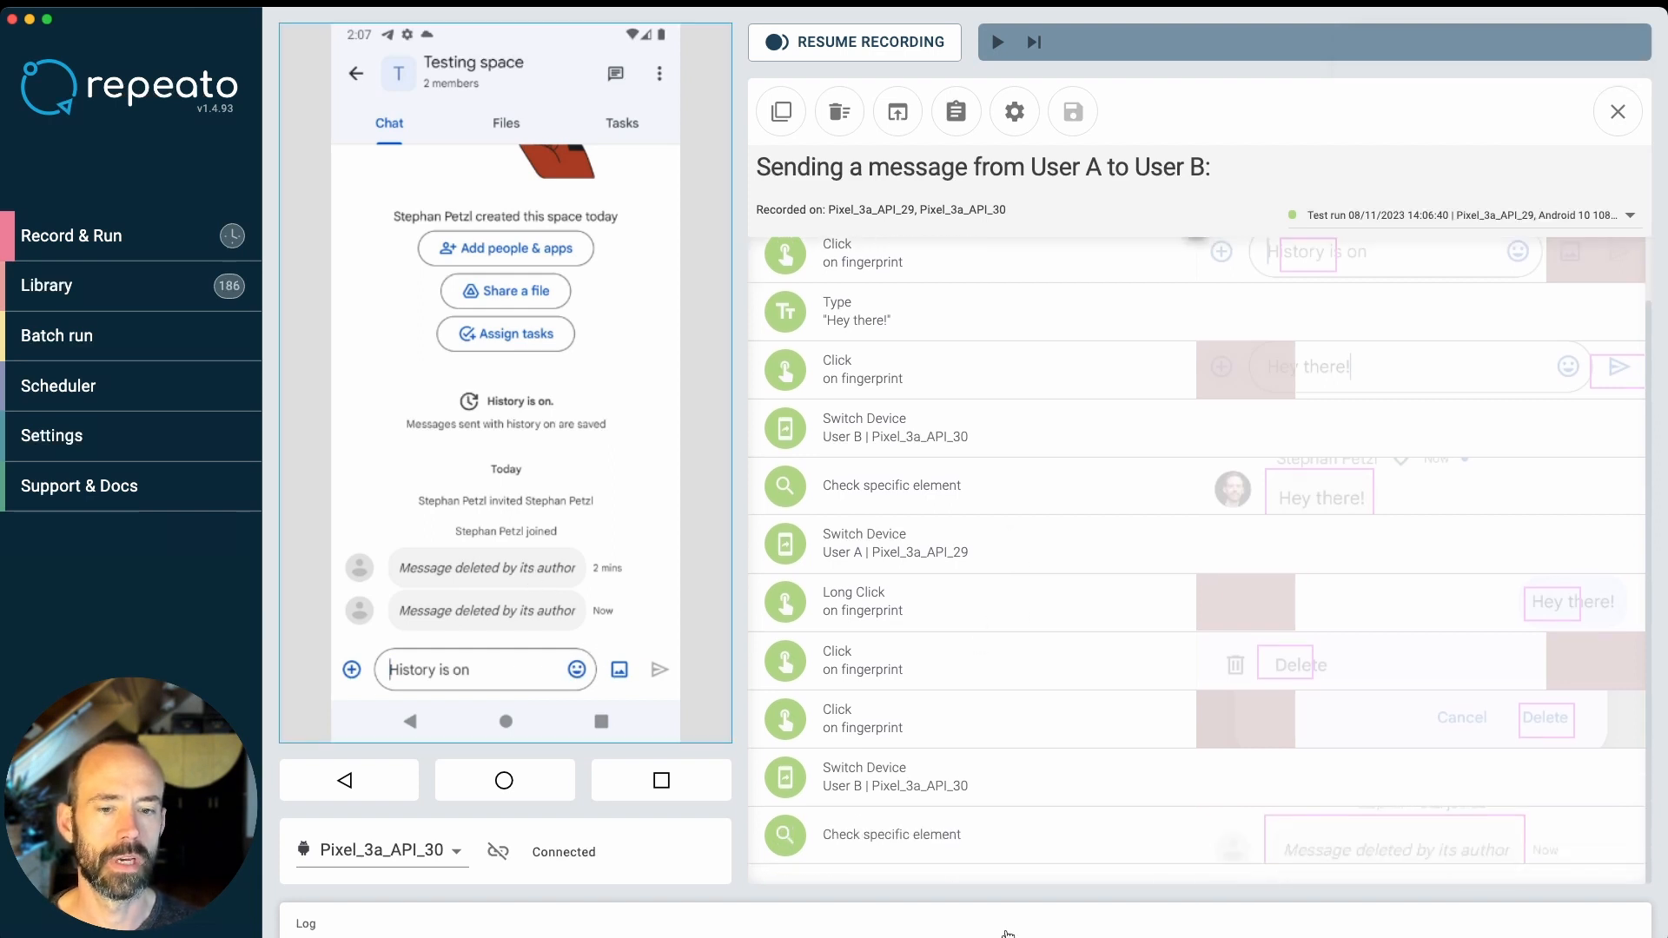
pyautogui.scroll(1, 917, 479)
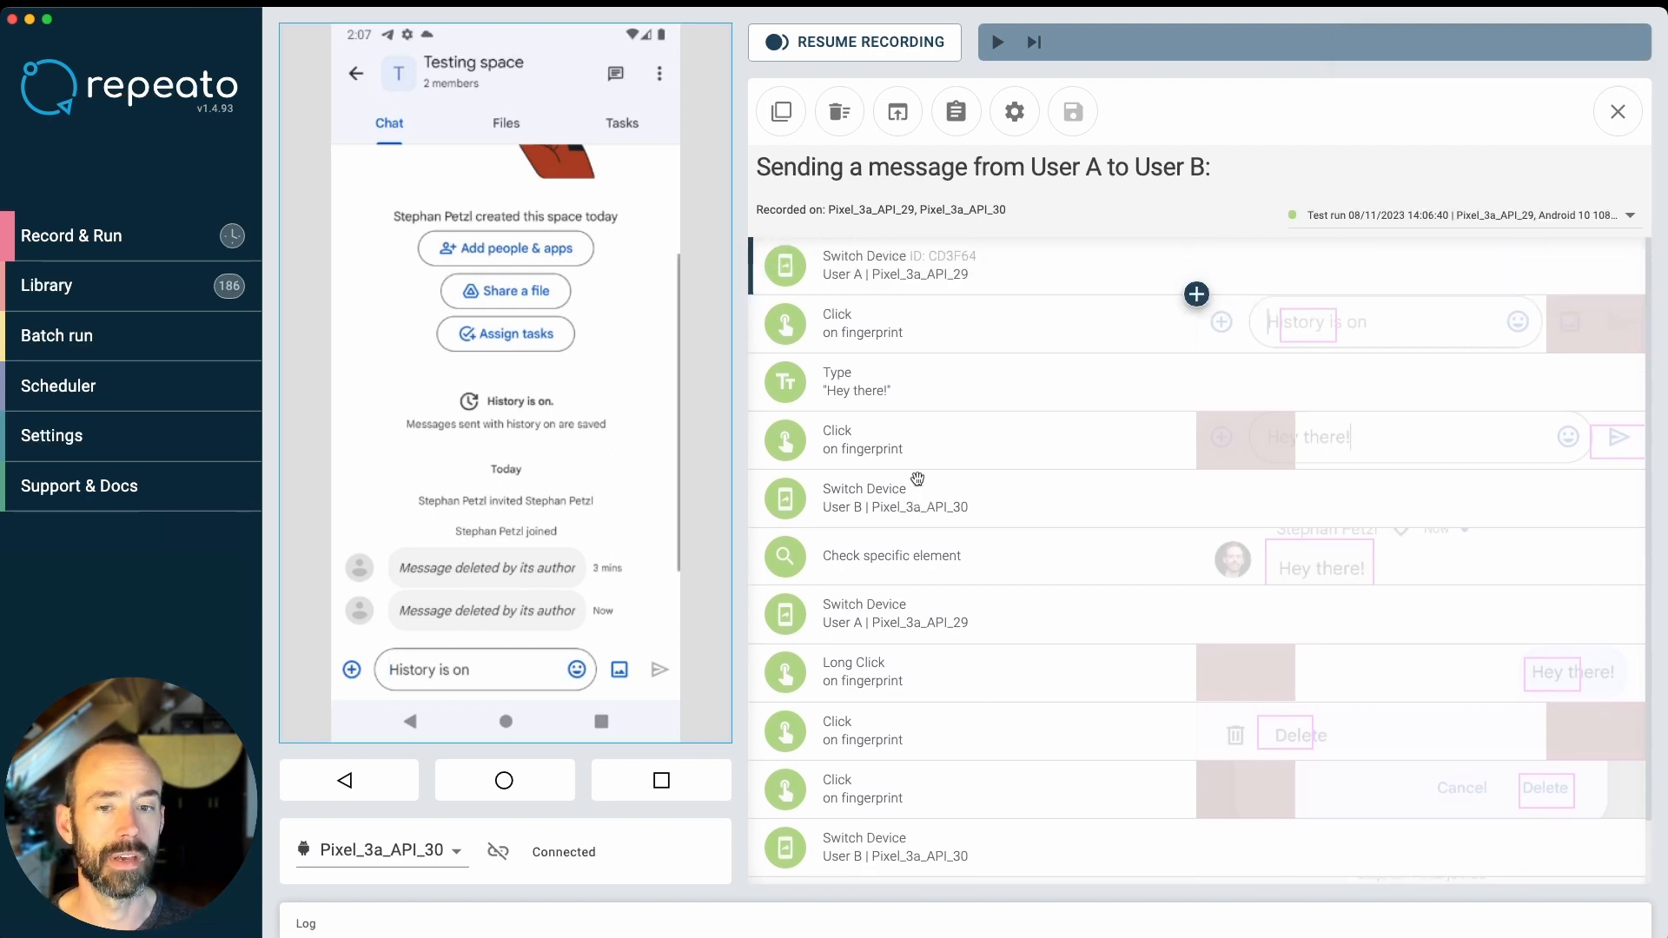